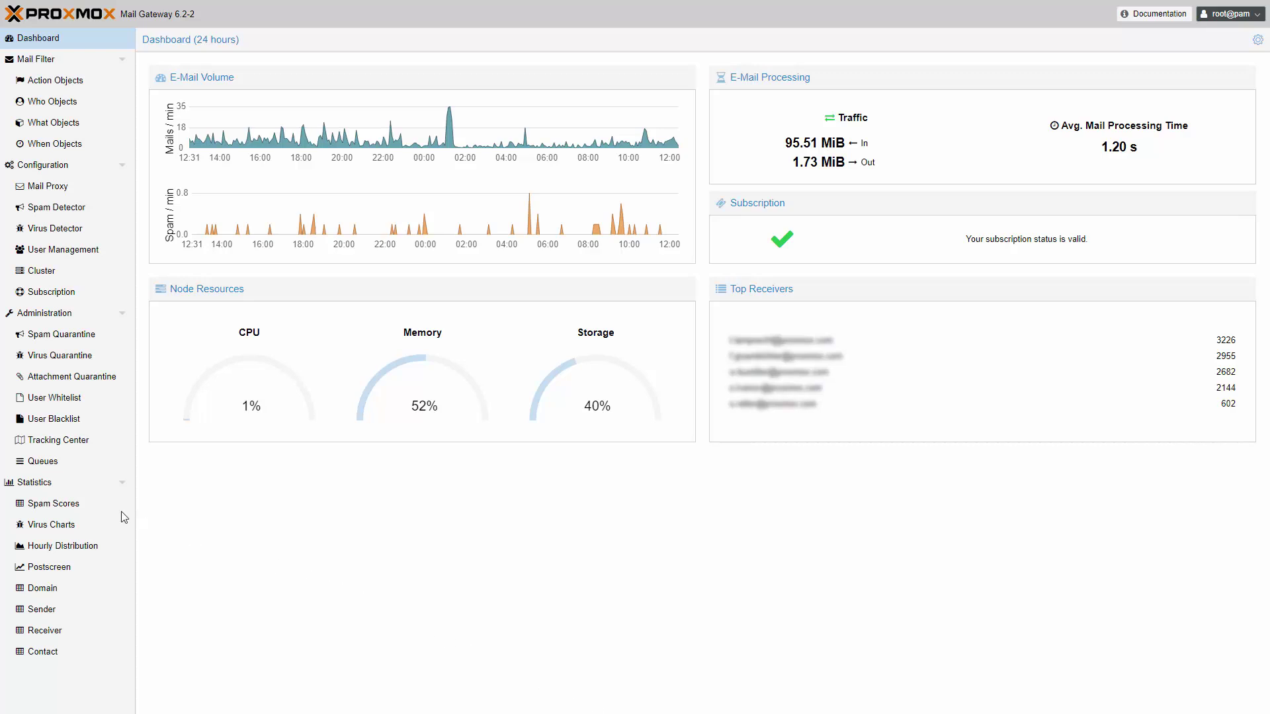
Review the mail, hourly and Postscreen statistics, then go back to the dashboard
click(66, 490)
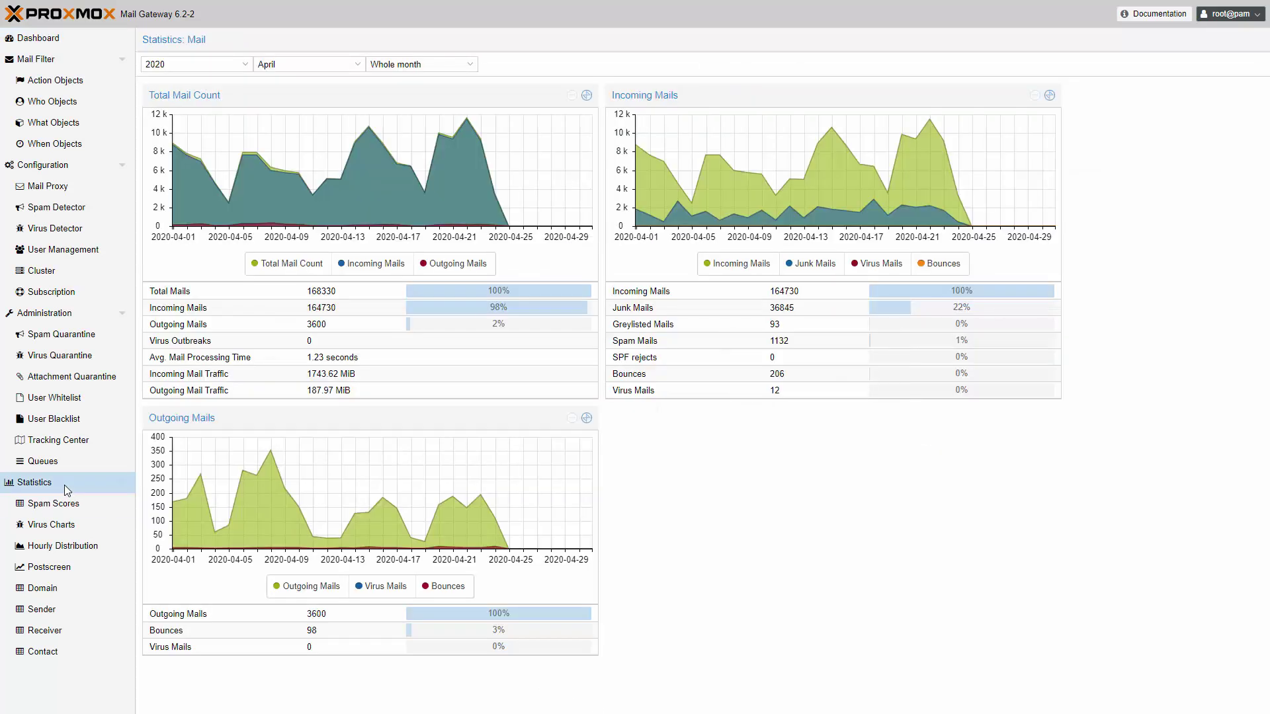
click(71, 550)
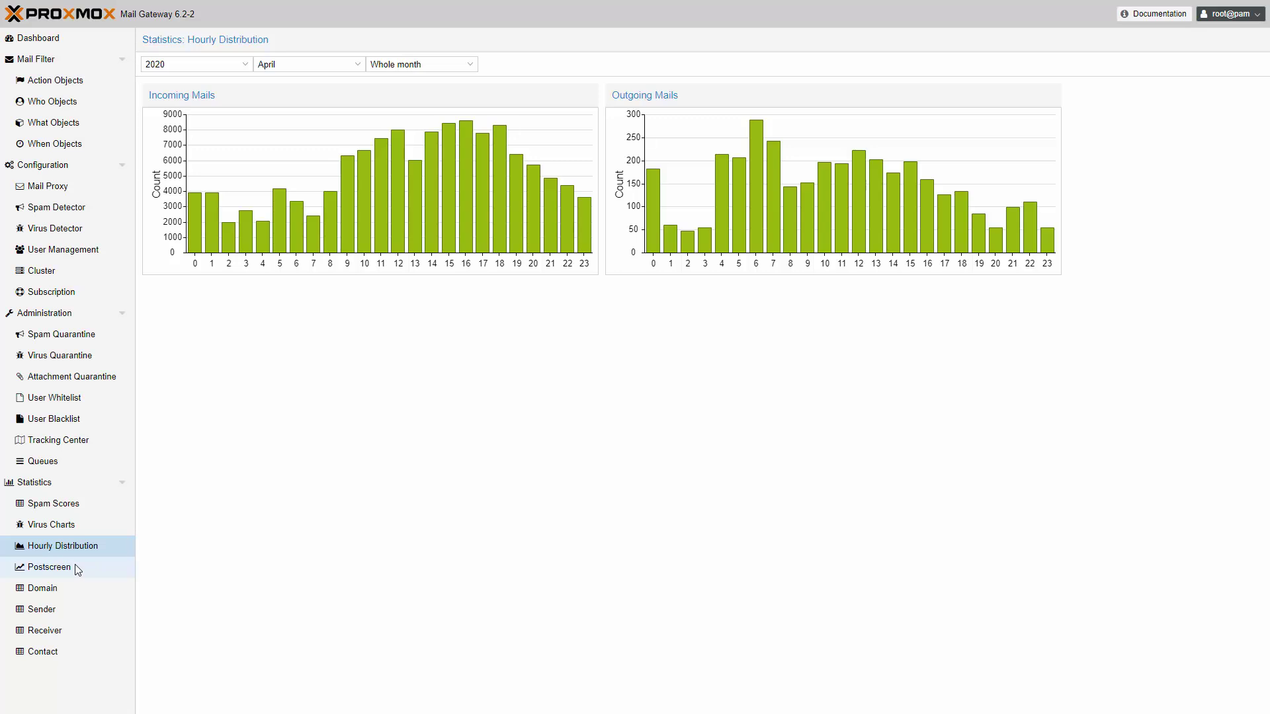
click(74, 565)
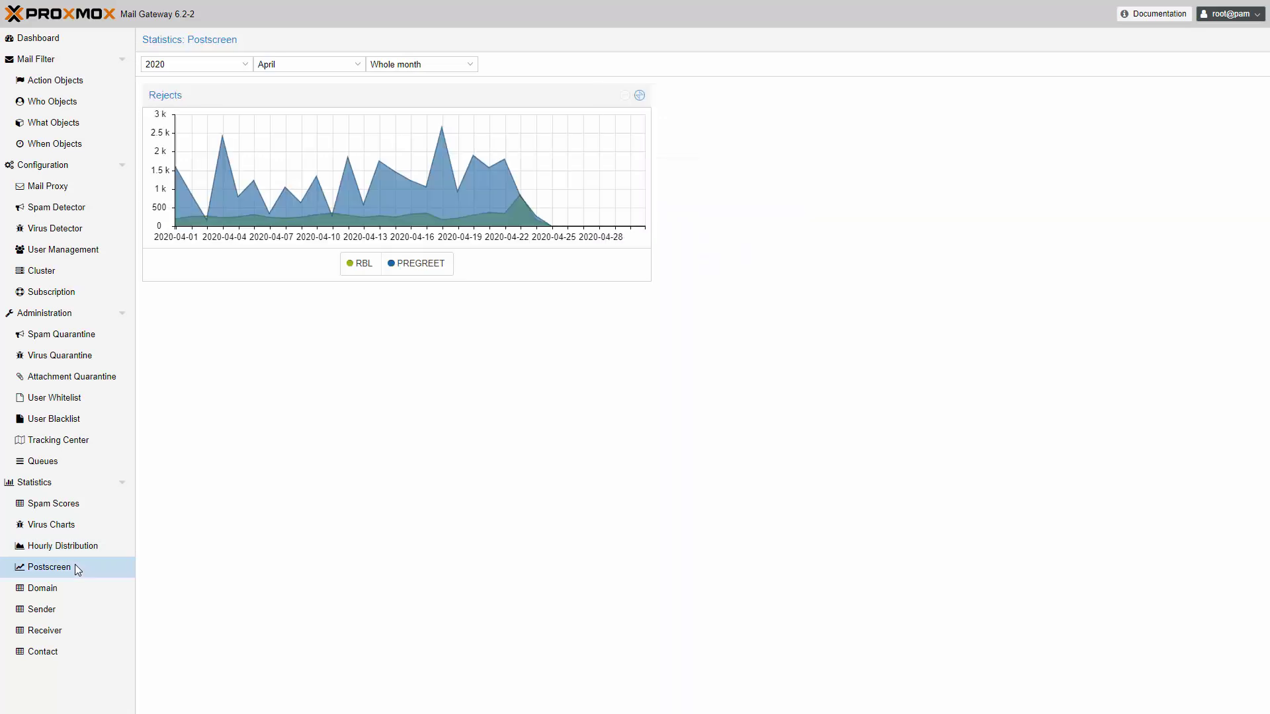
click(63, 44)
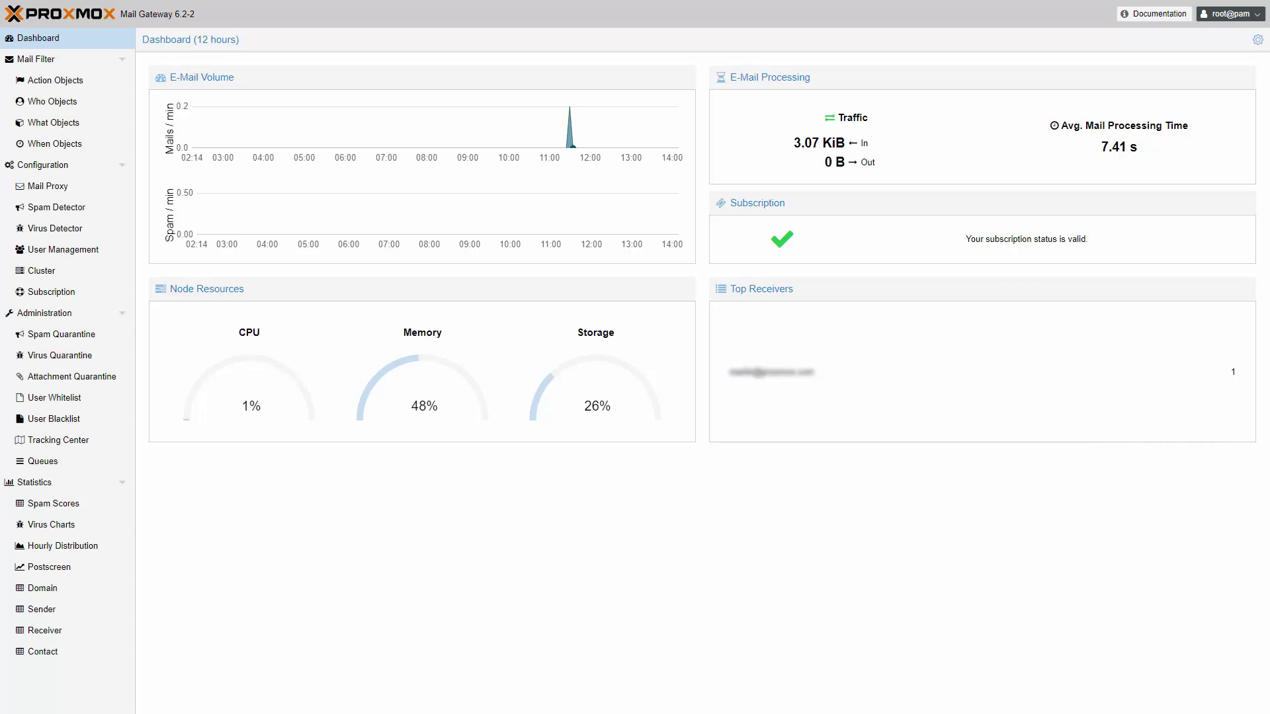
Check the version 6.2 documentation and browse the online HTML administration guide
click(1130, 20)
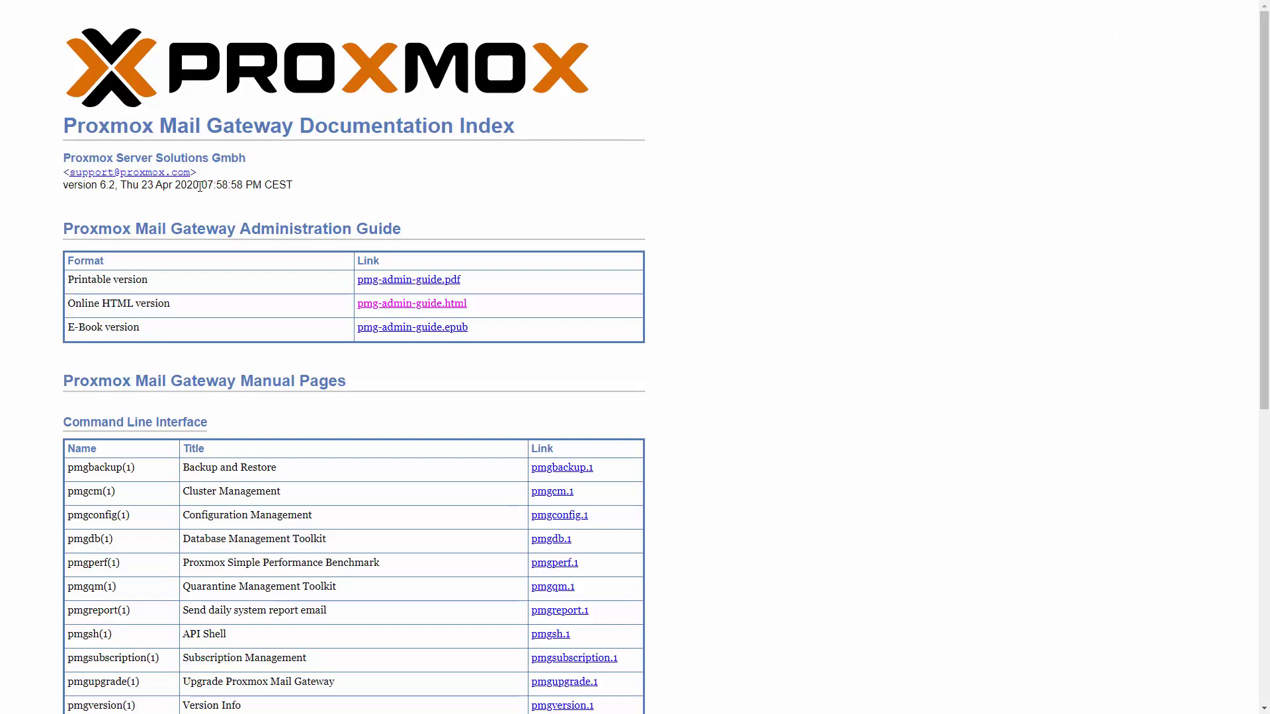
drag(66, 190, 111, 190)
click(422, 311)
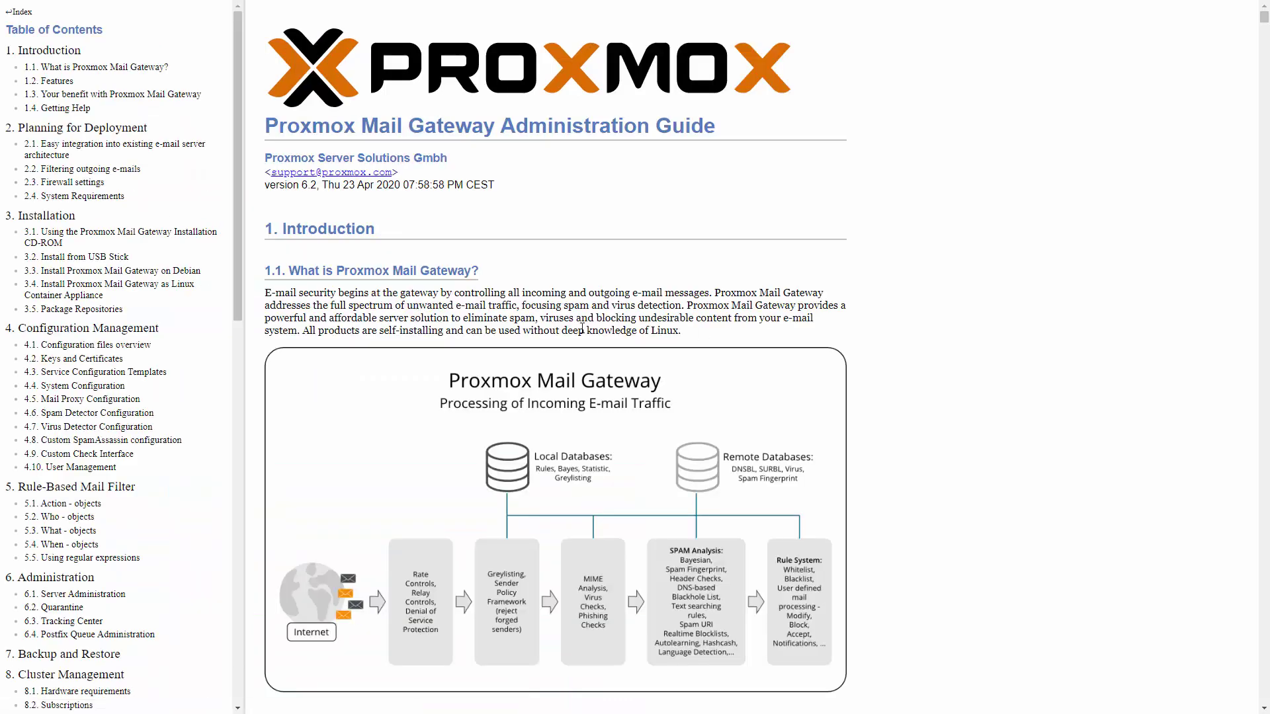
scroll(947, 382, down, 15)
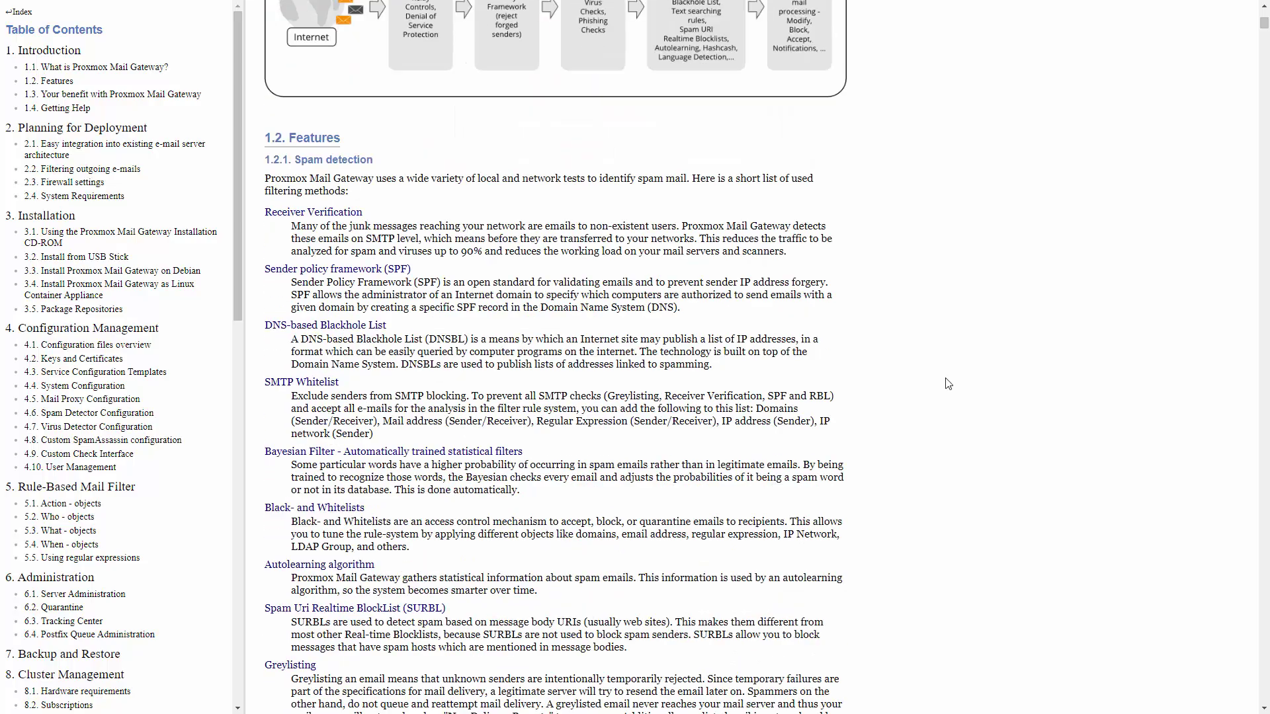
scroll(947, 382, down, 10)
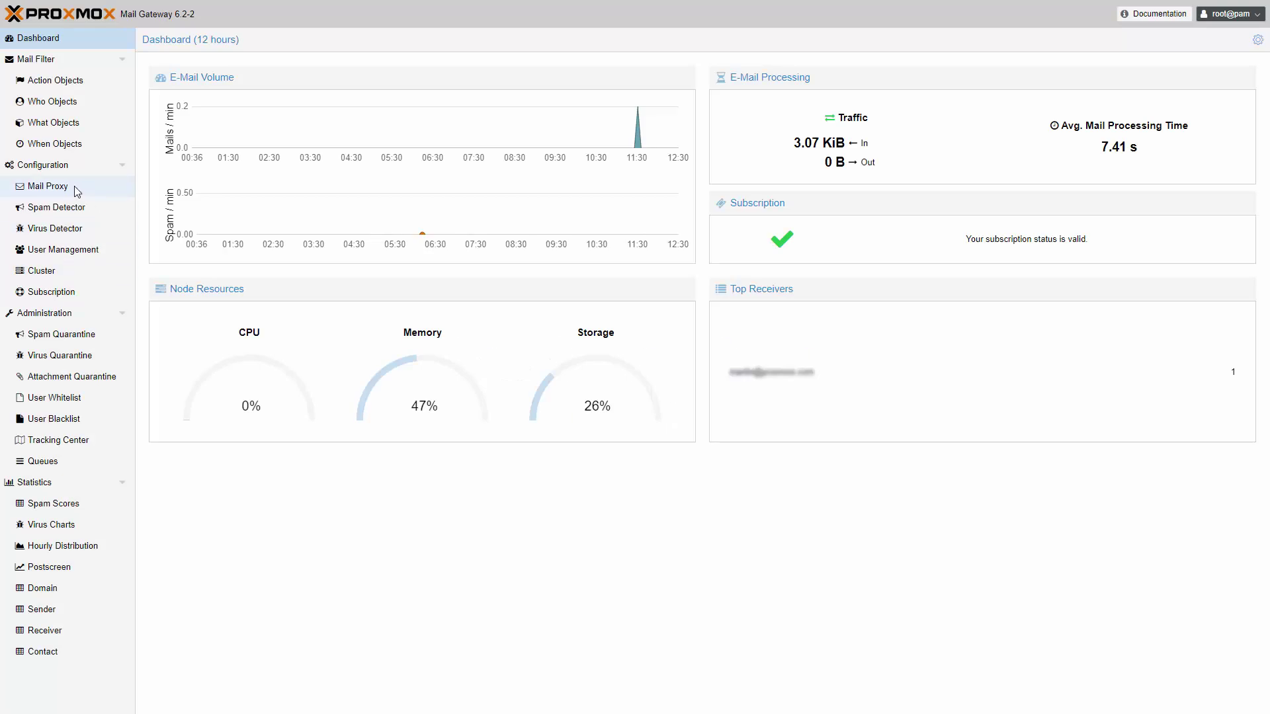
Enable Before Queue Filtering in the Mail Proxy Options
click(74, 186)
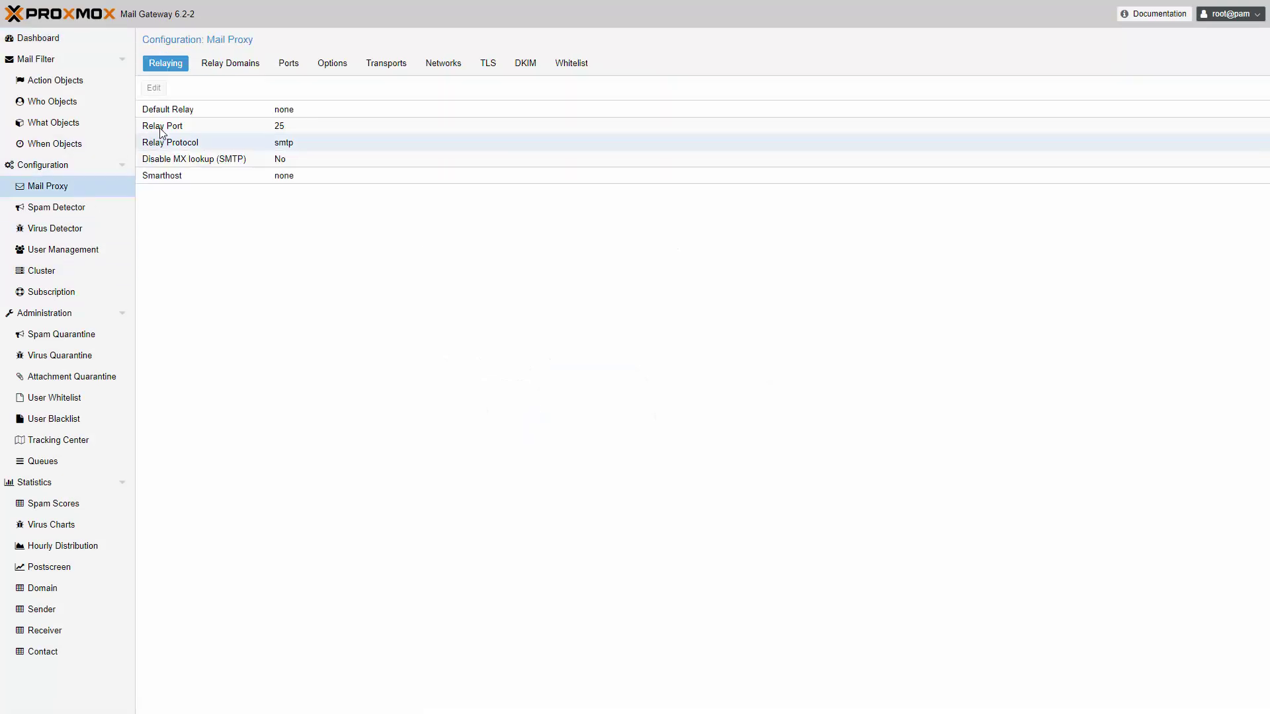
click(329, 69)
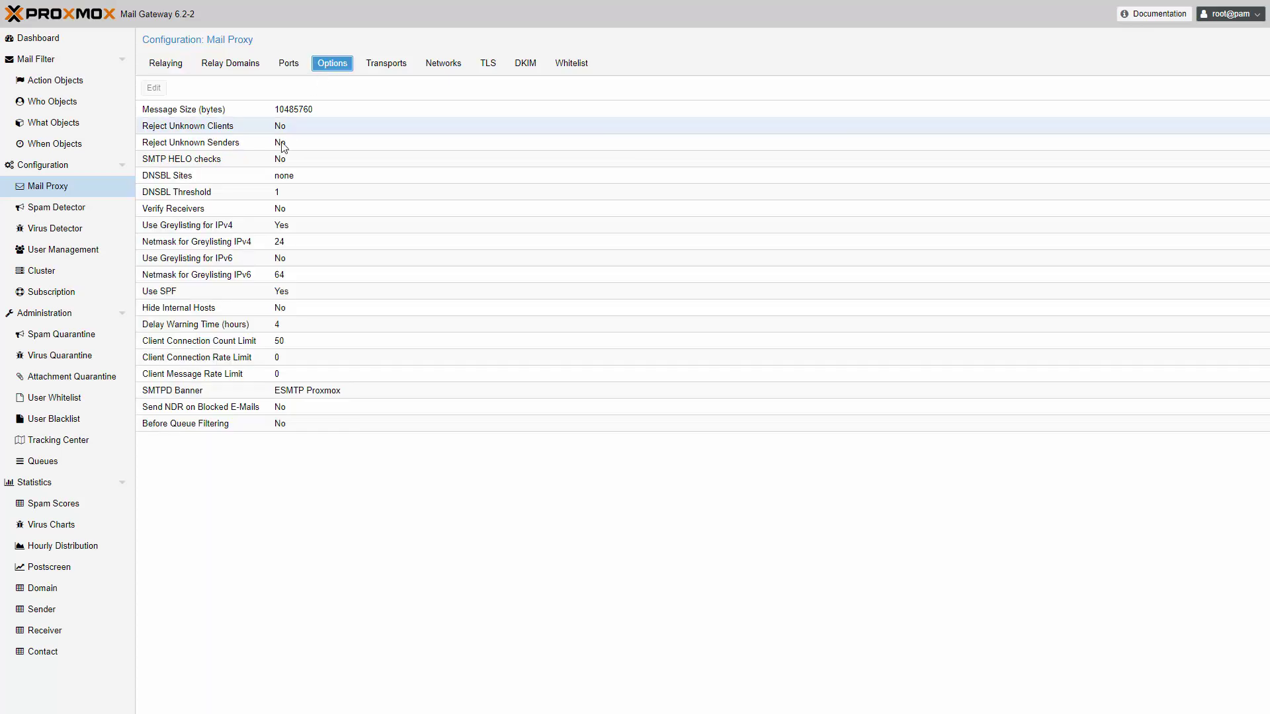
double_click(233, 431)
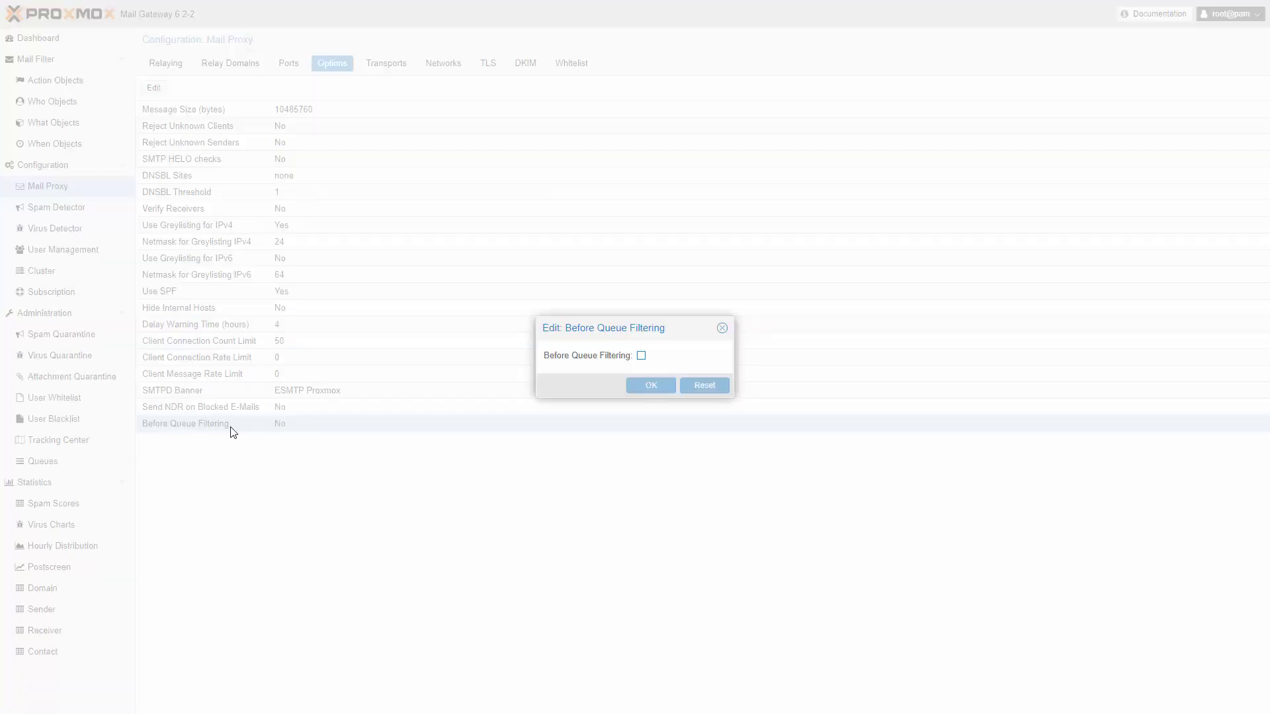
click(641, 356)
click(648, 386)
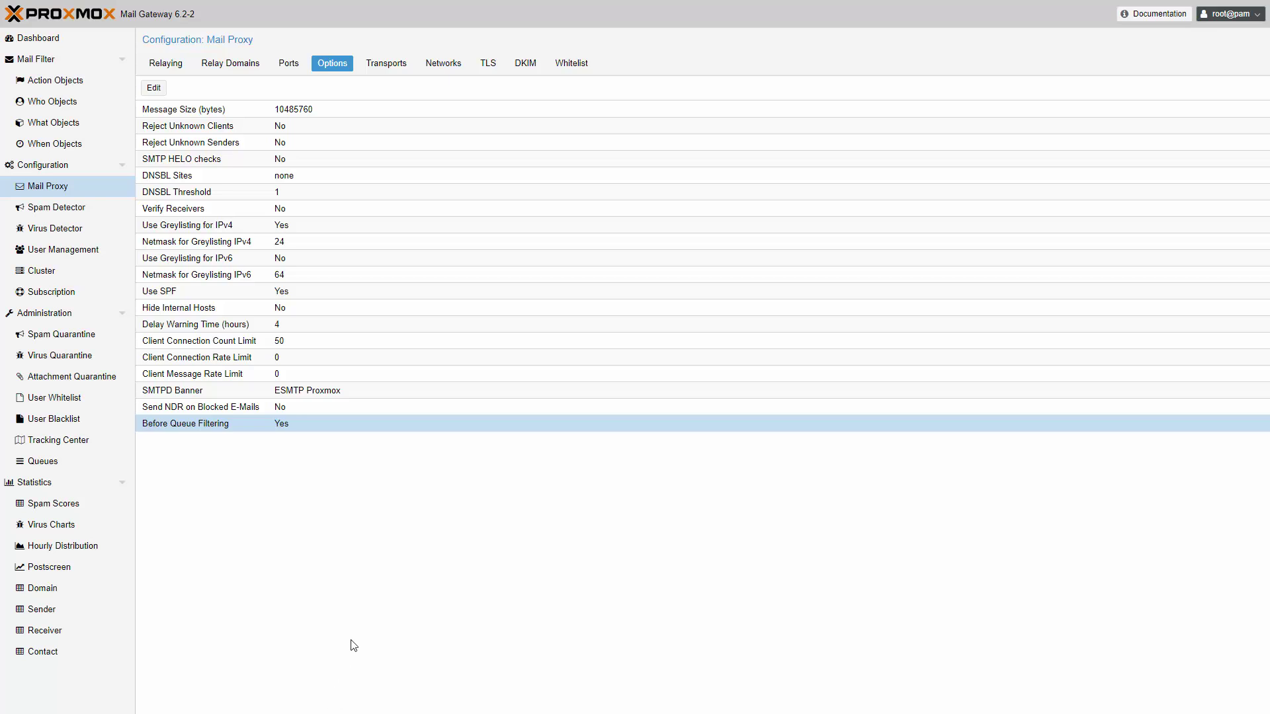
Lower the IPv4 greylisting netmask to 20
double_click(310, 247)
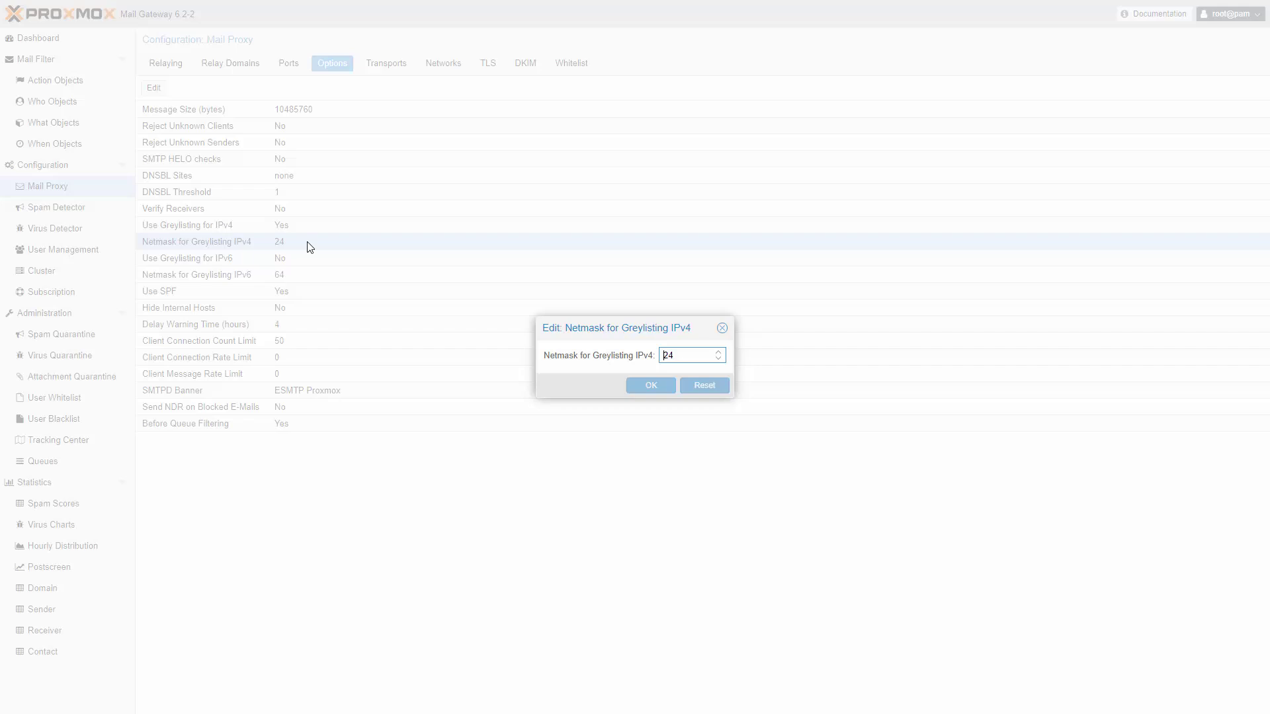
click(719, 359)
click(719, 359)
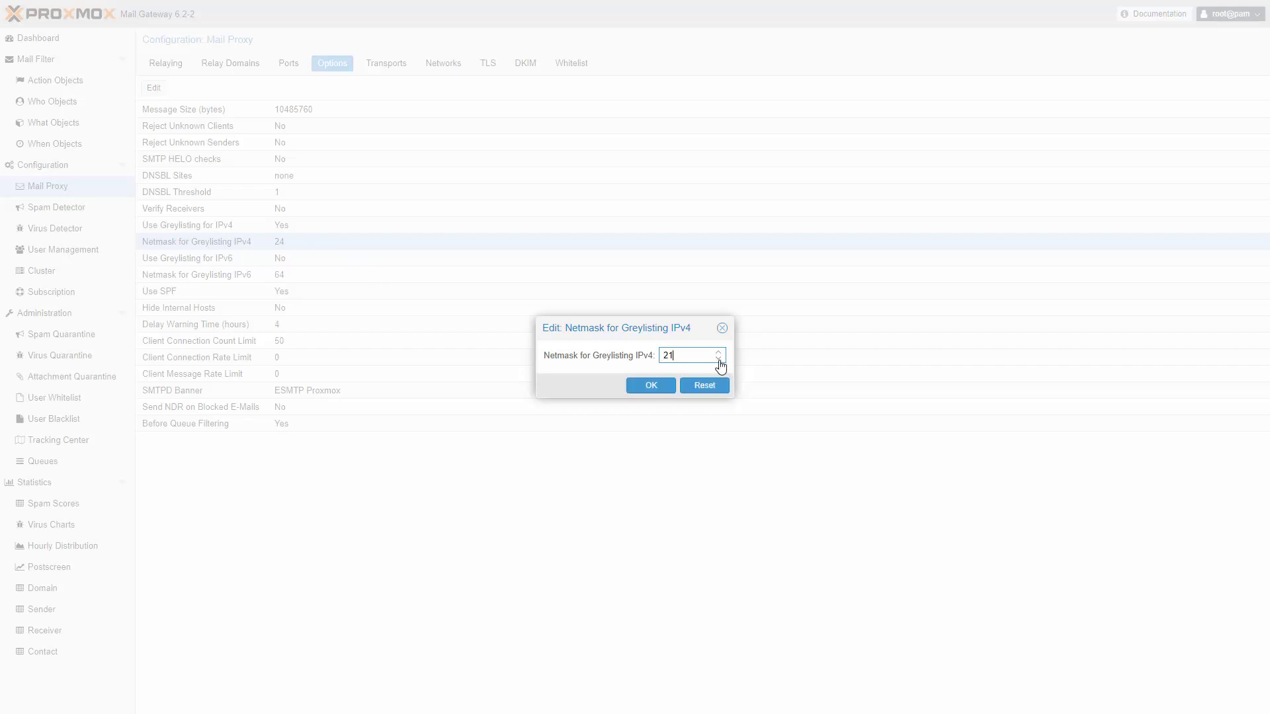
click(719, 359)
click(660, 388)
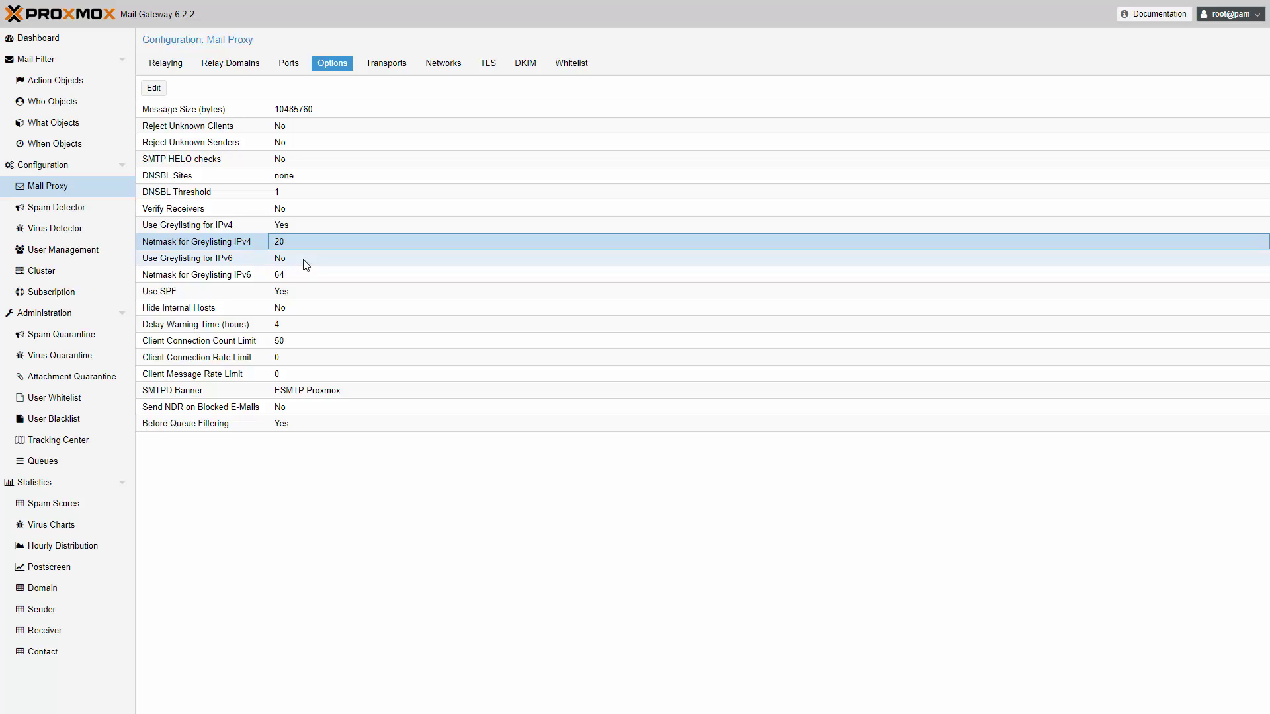
Turn on Use Greylisting for IPv6
double_click(306, 264)
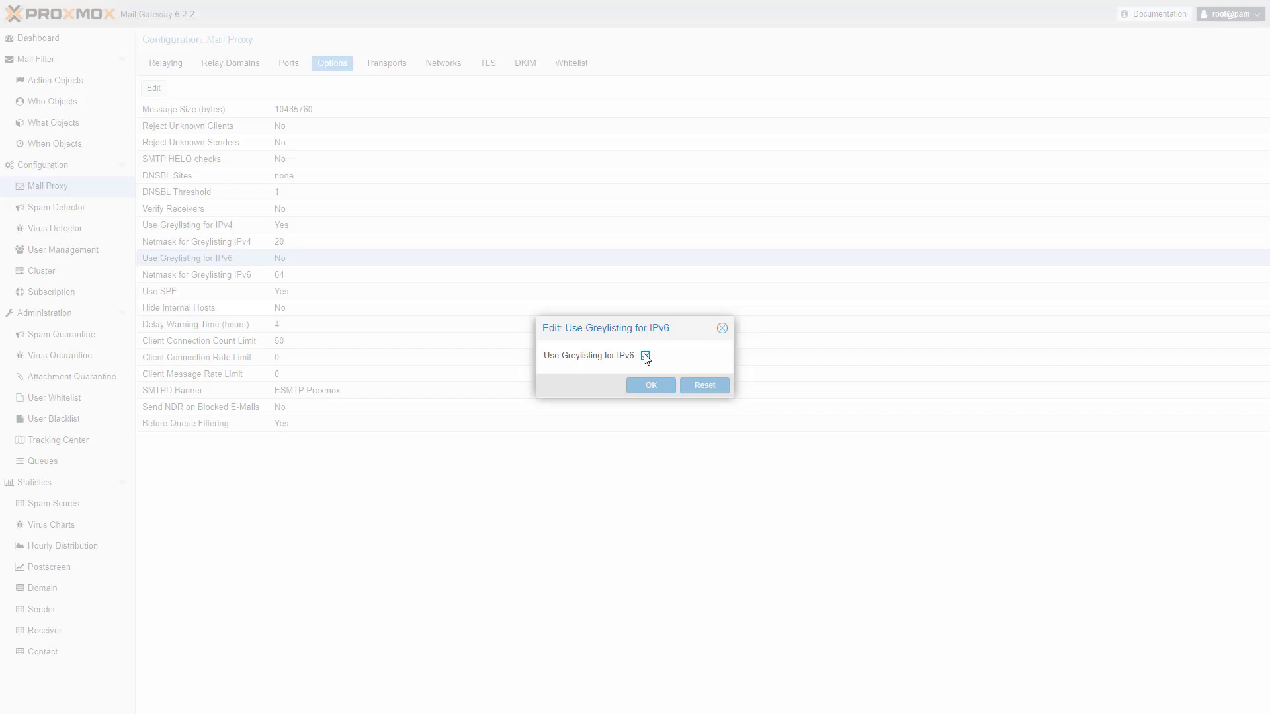
click(645, 356)
click(652, 387)
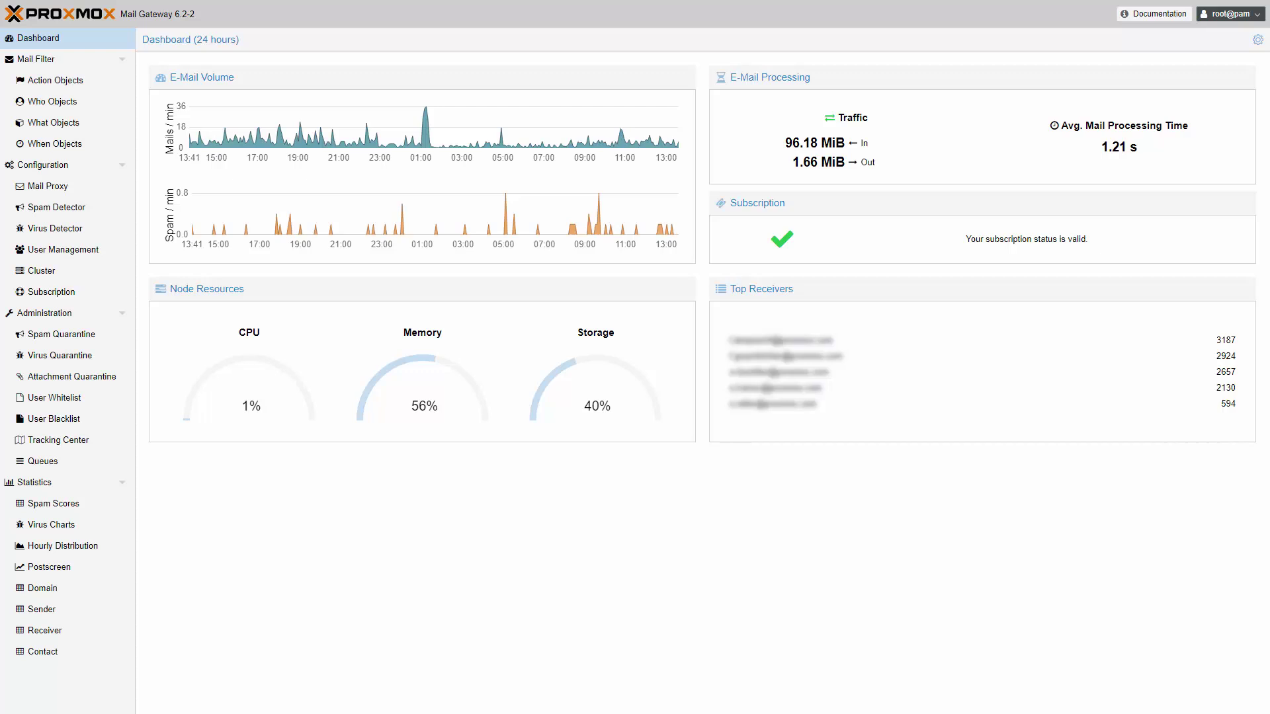
In Tracking Center, filter by the office receiver address from 11:00, including greylisted mail
click(90, 441)
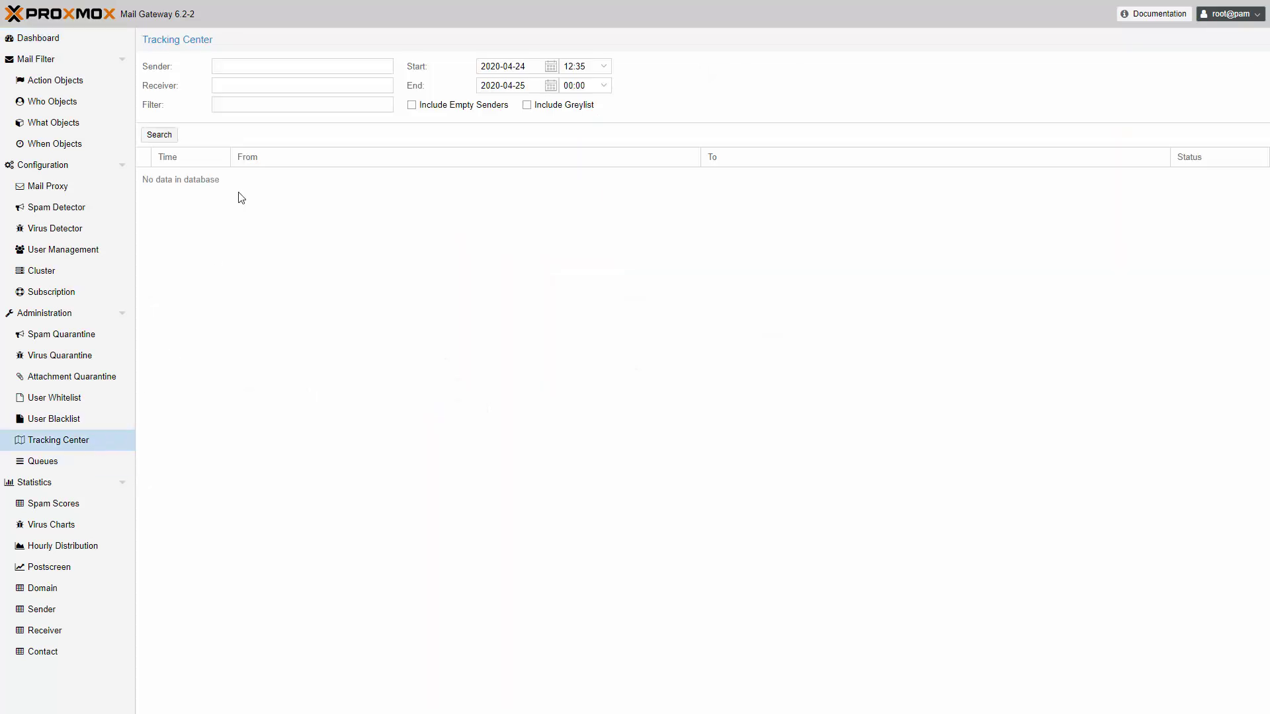
click(274, 84)
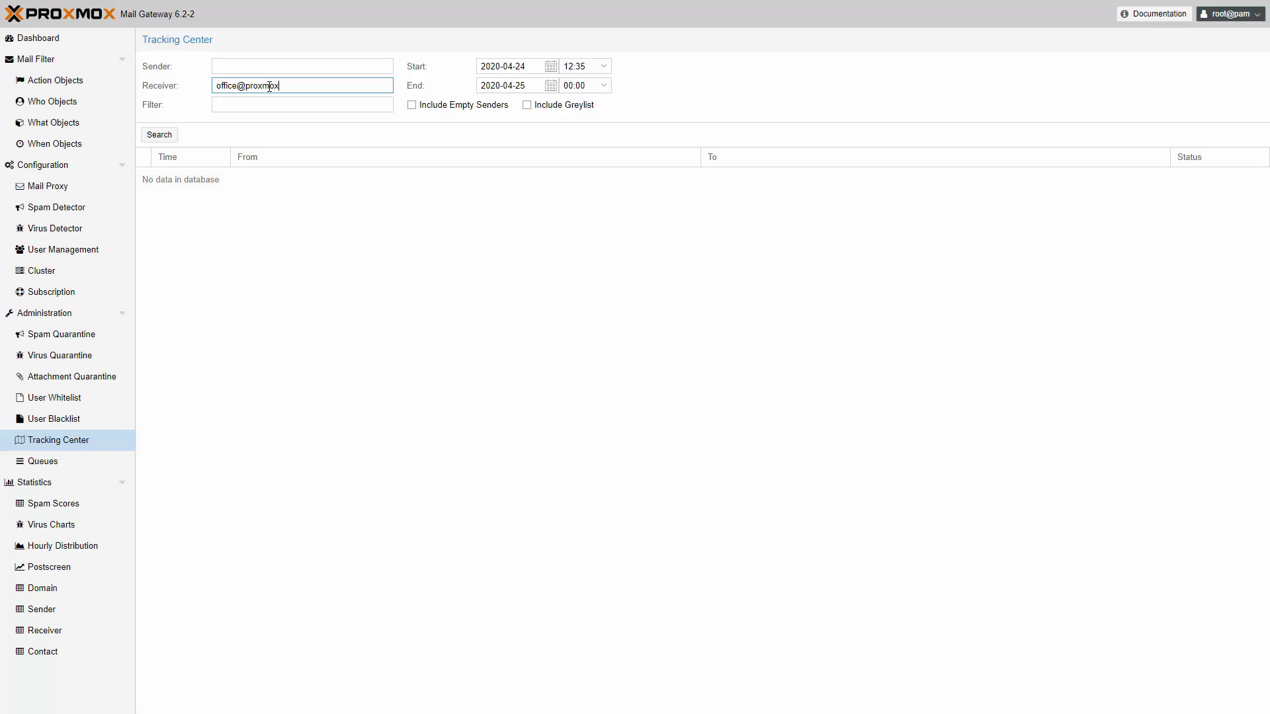
click(605, 67)
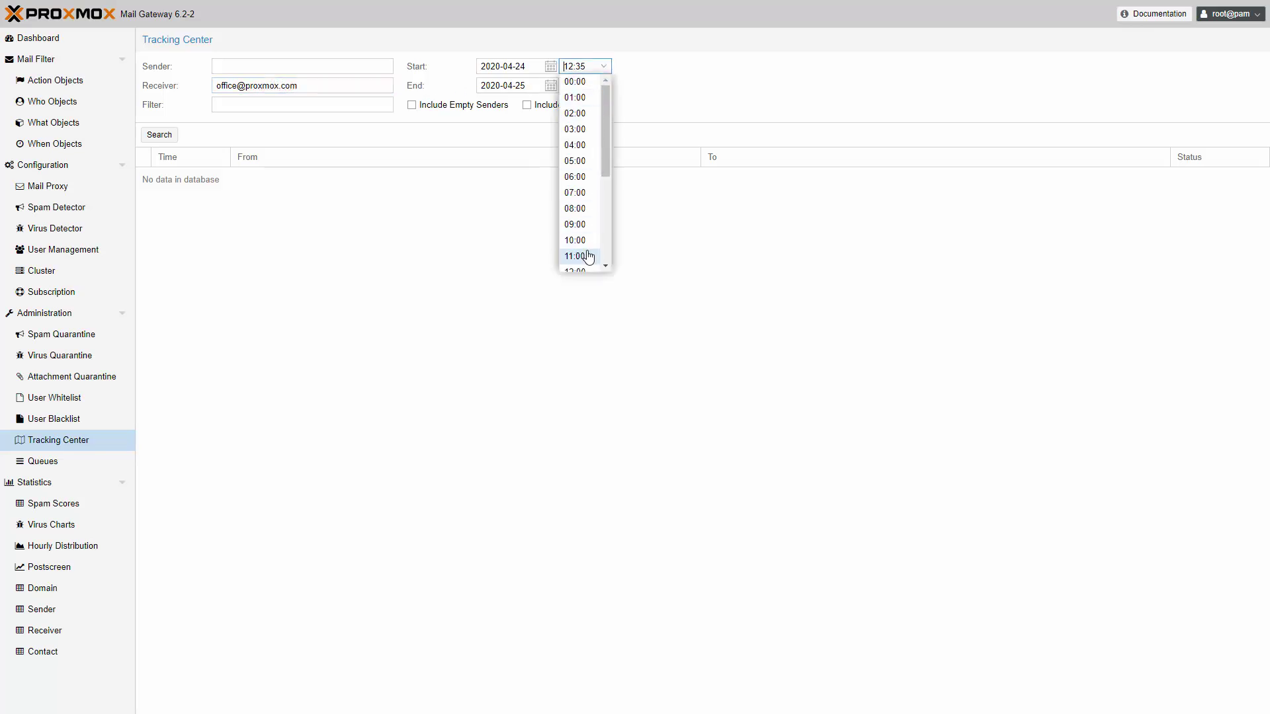
click(578, 255)
click(527, 106)
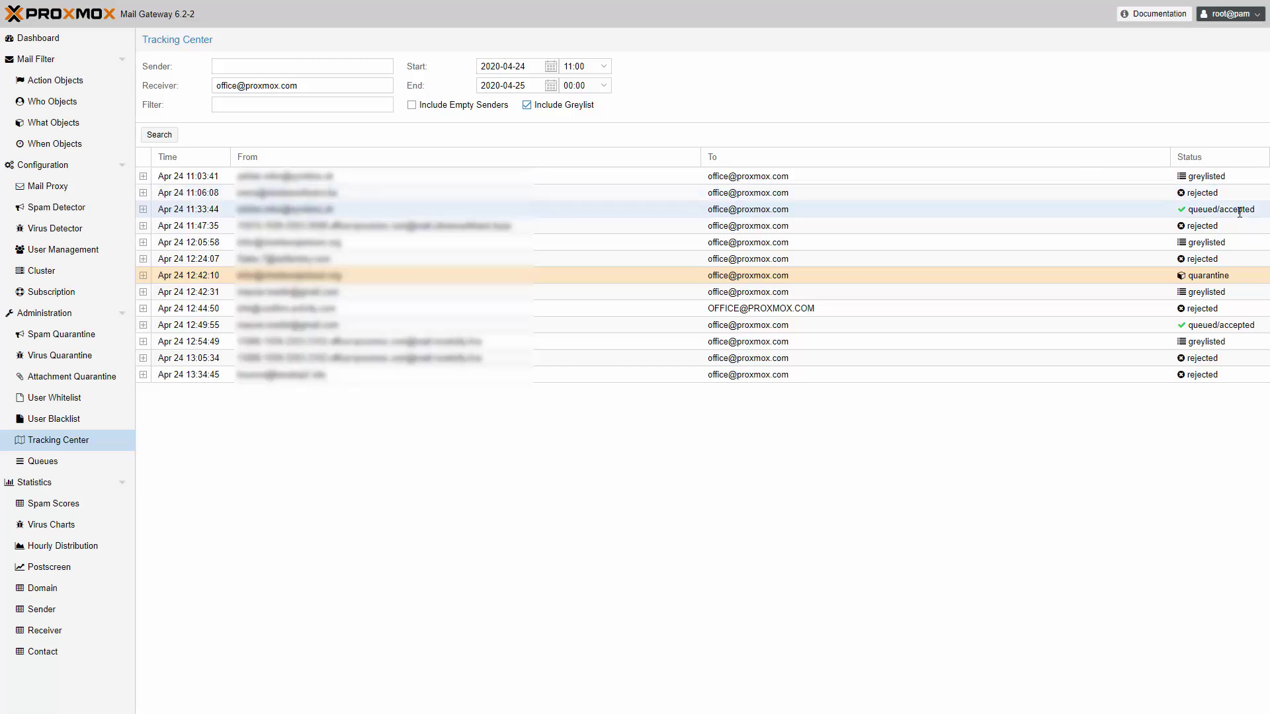
Read the logs of the 11:06:08 rejected and 12:42:31 greylisted mails, marking their rejection reasons
click(143, 193)
drag(916, 218, 1090, 218)
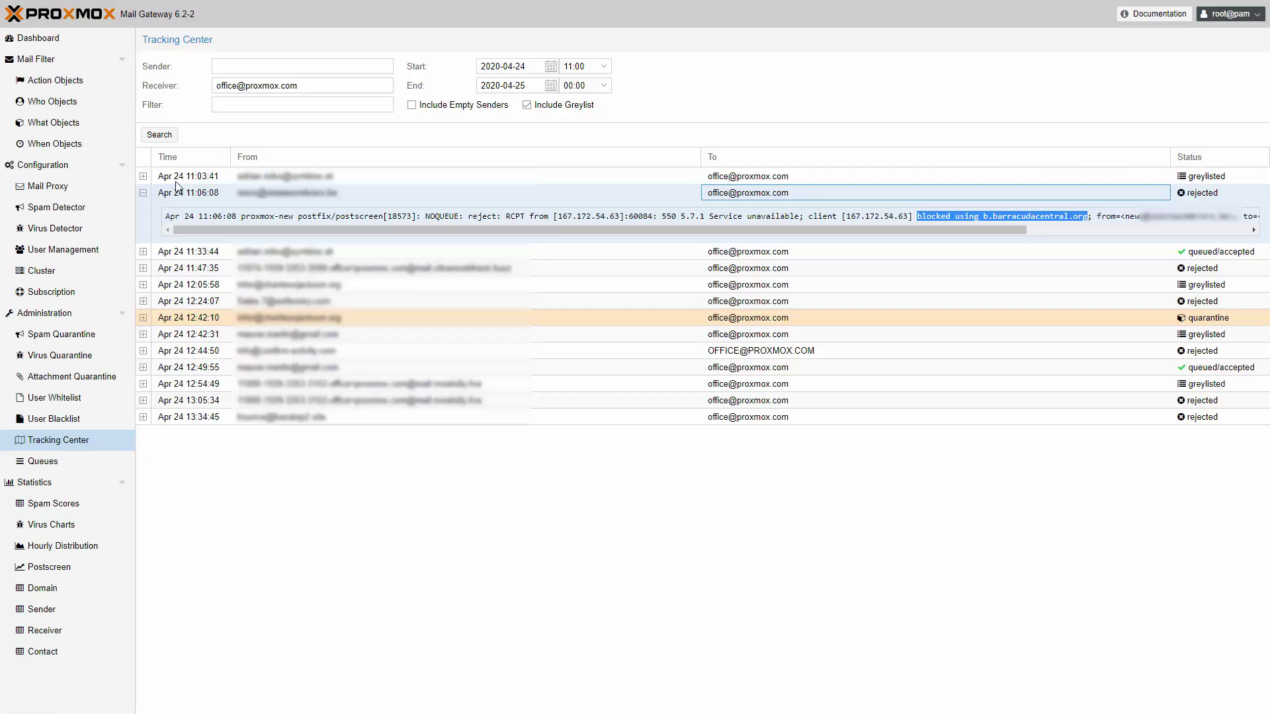
click(143, 192)
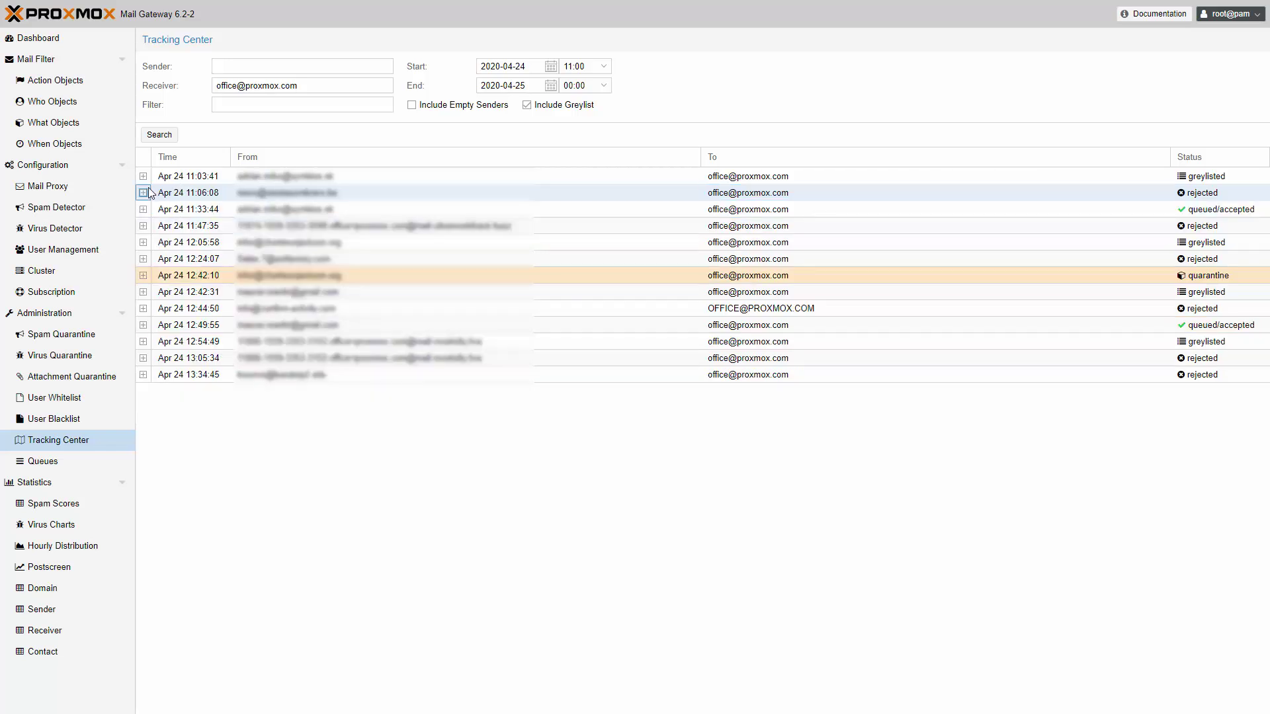
click(144, 293)
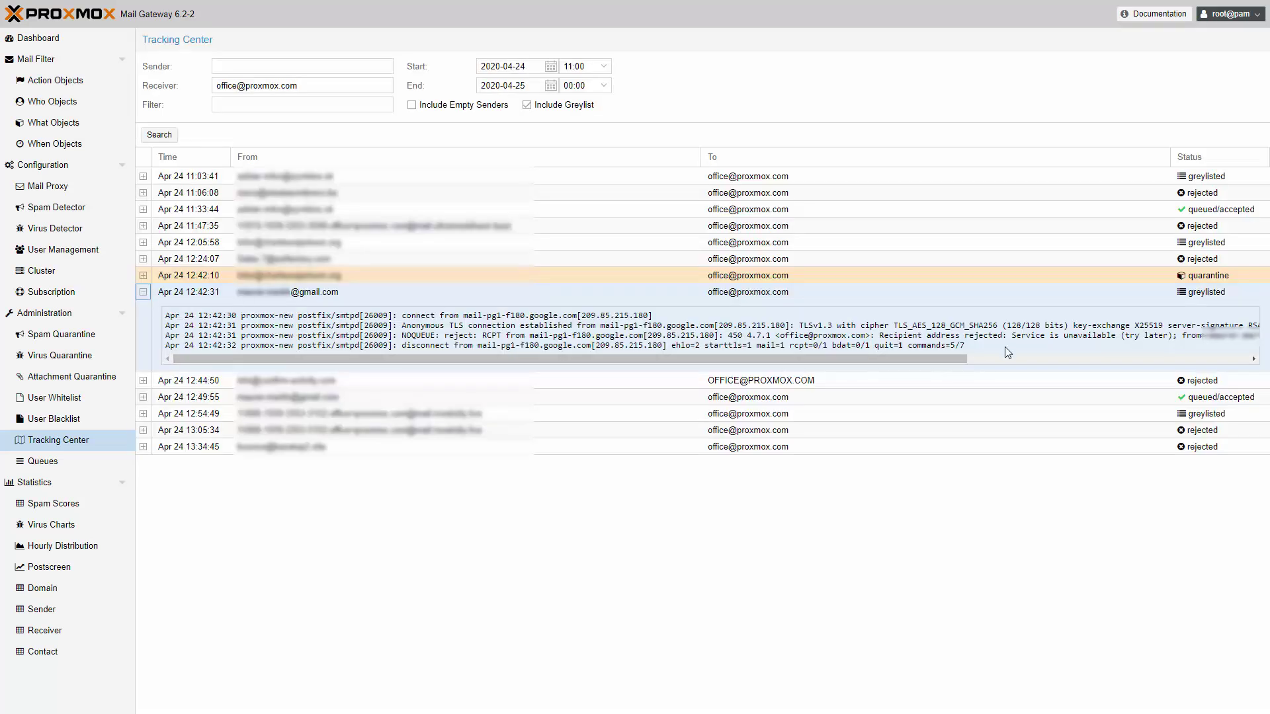
drag(1011, 336, 1175, 338)
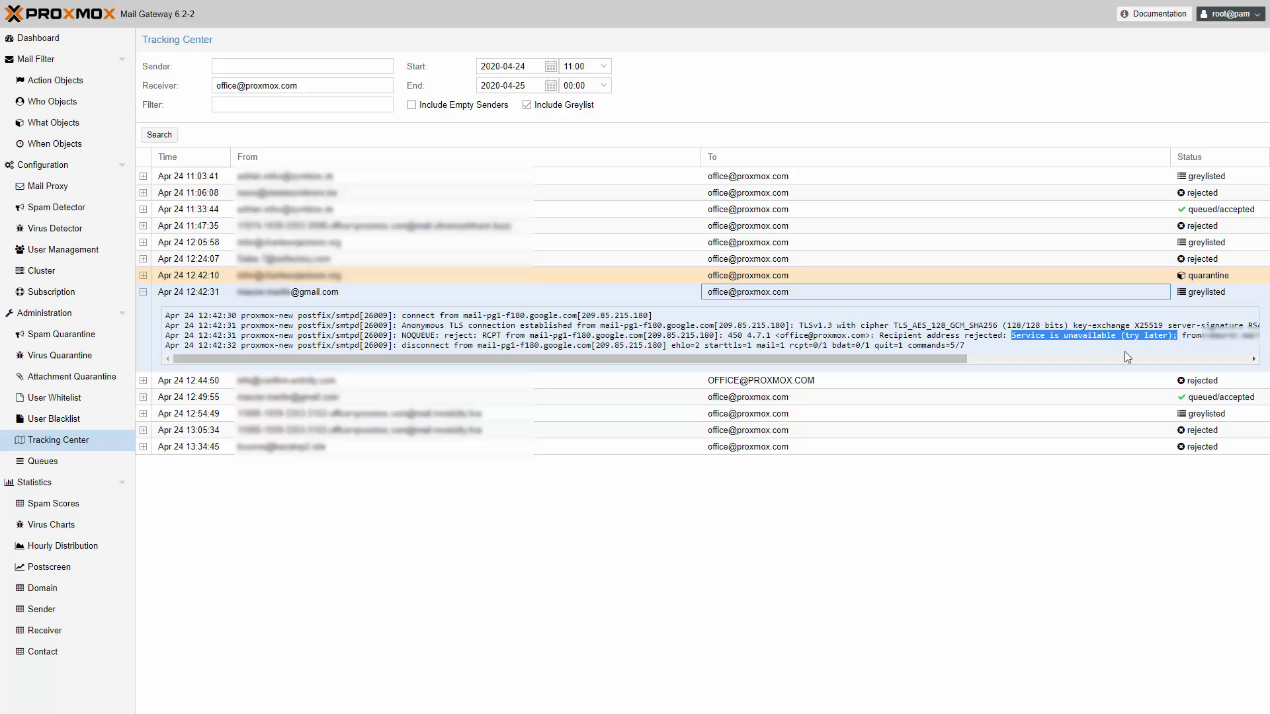
Inspect the 12:49:55 accepted mail's log, marking sender IP 209.85.215.180 and its queued status
click(143, 397)
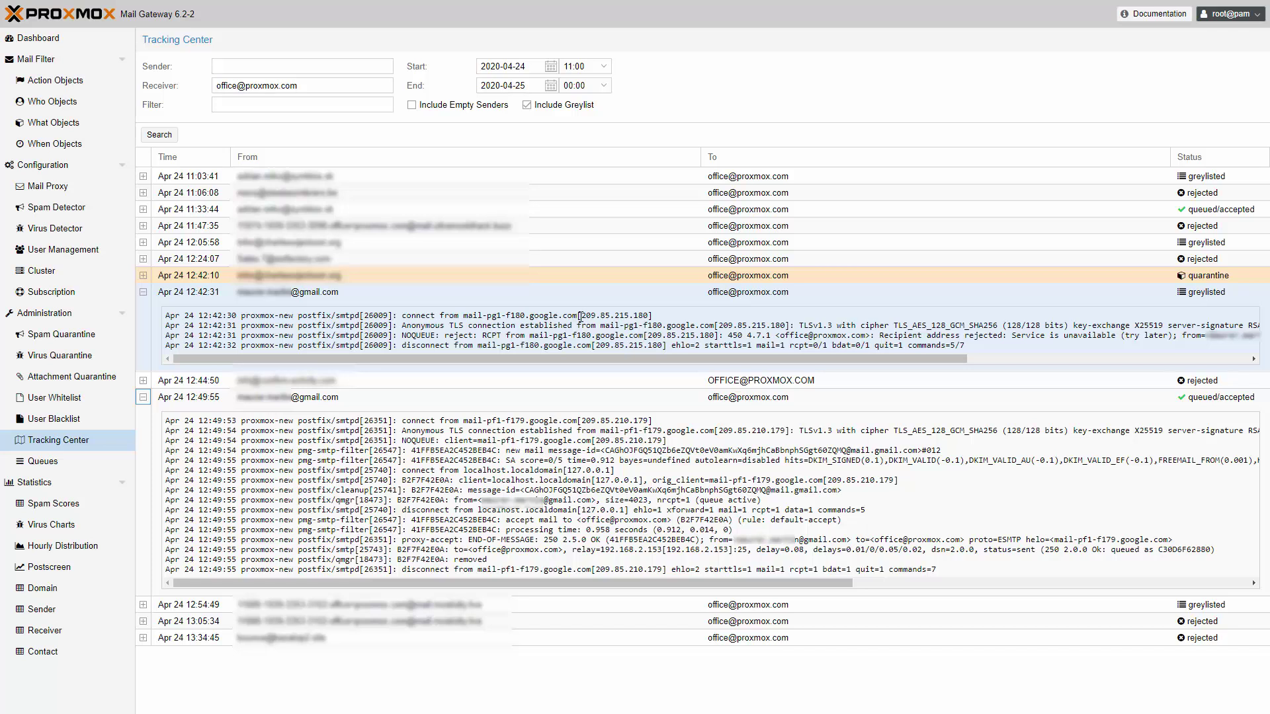
drag(580, 316, 648, 320)
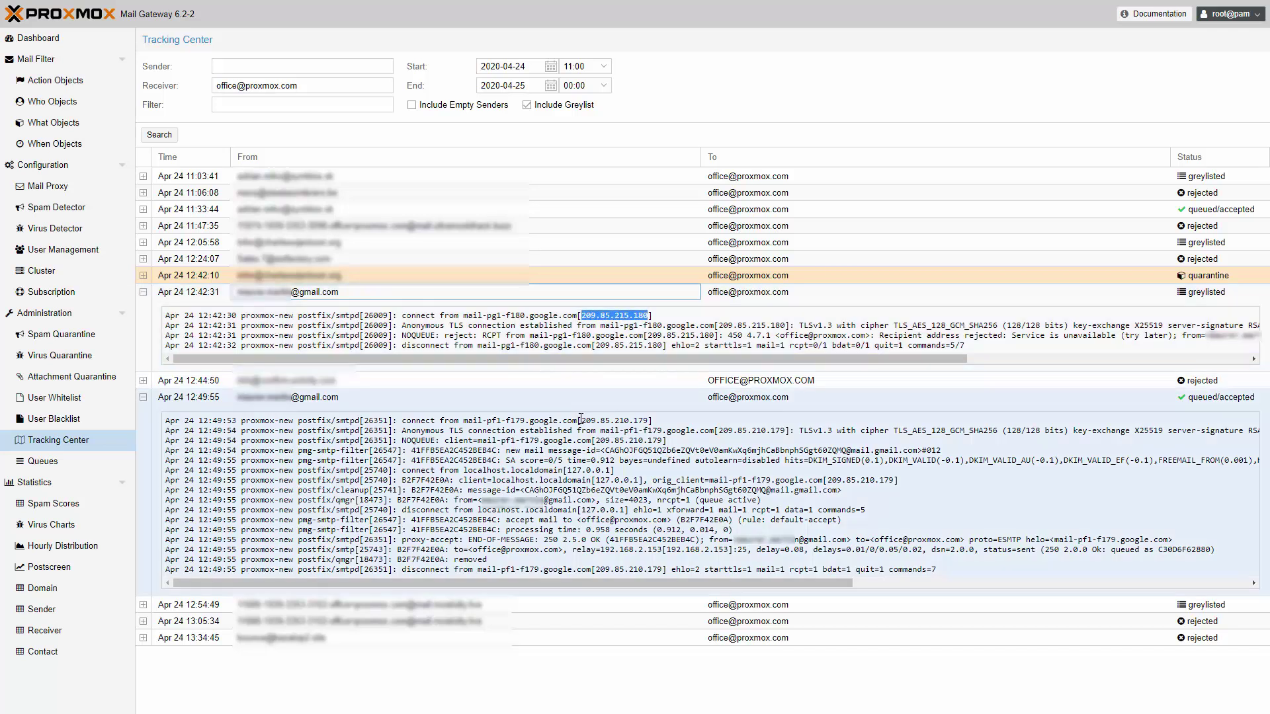
drag(580, 421, 648, 421)
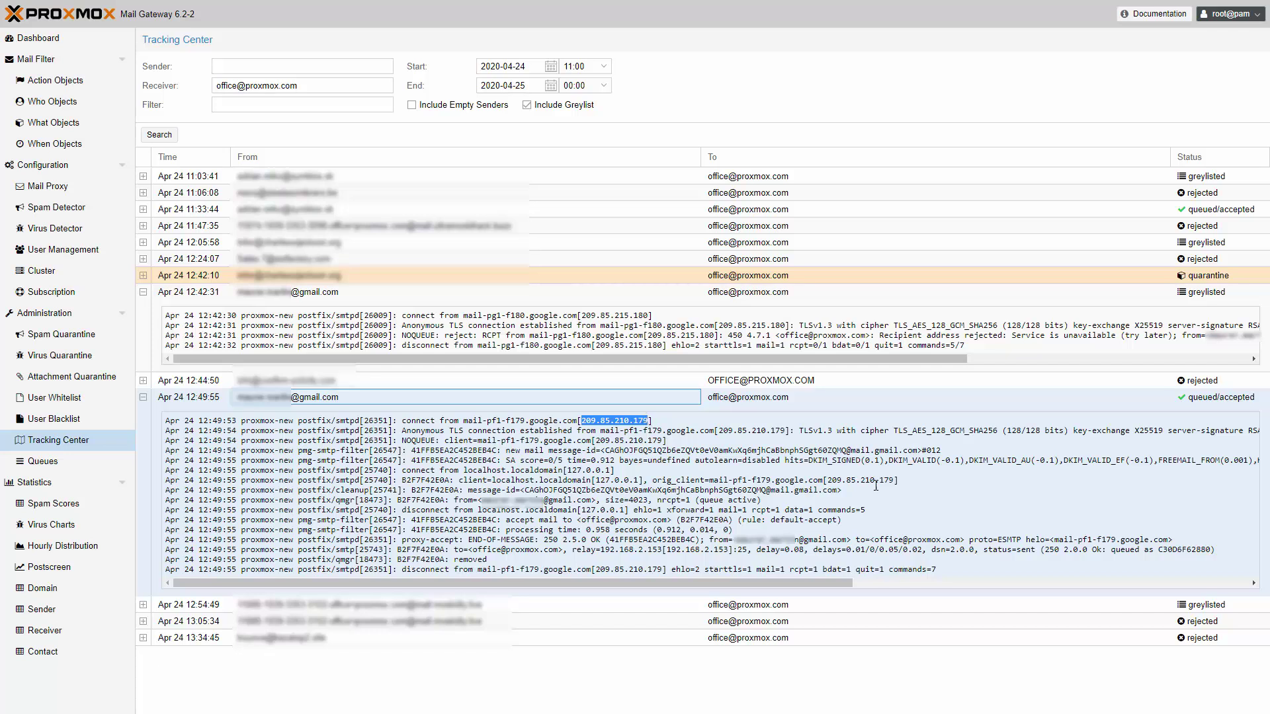
click(1190, 398)
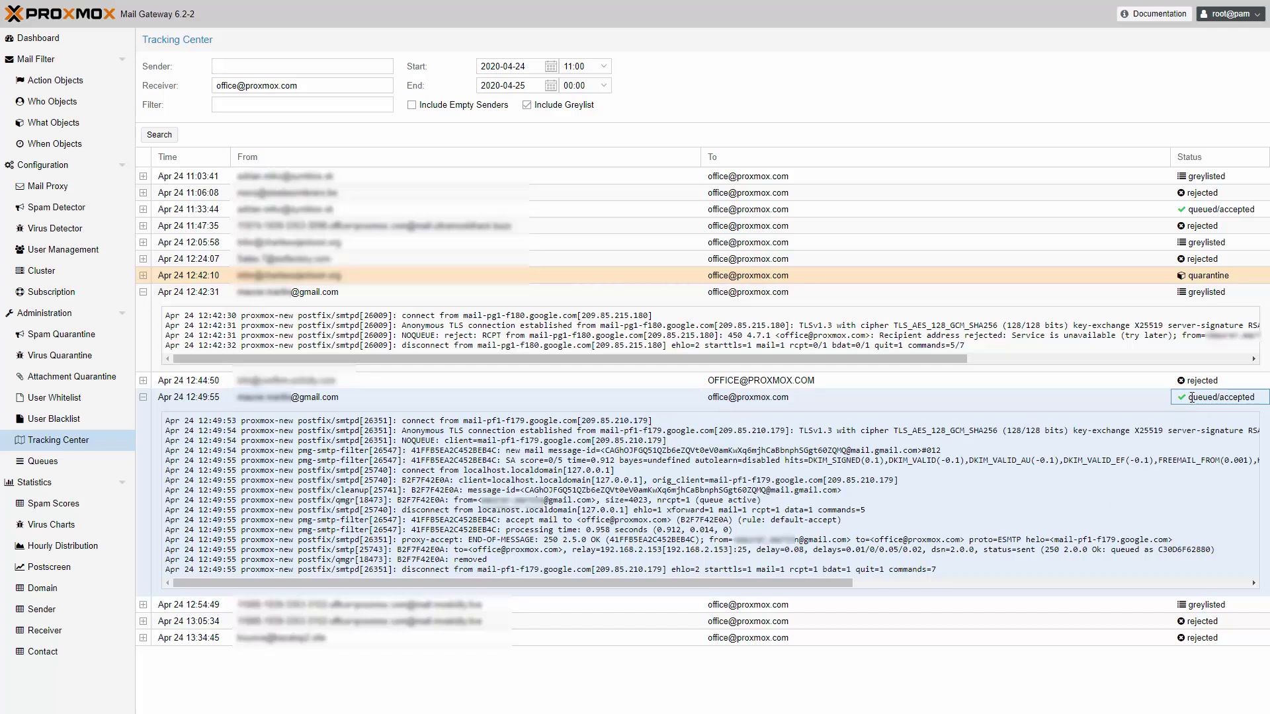
drag(1191, 398, 1249, 398)
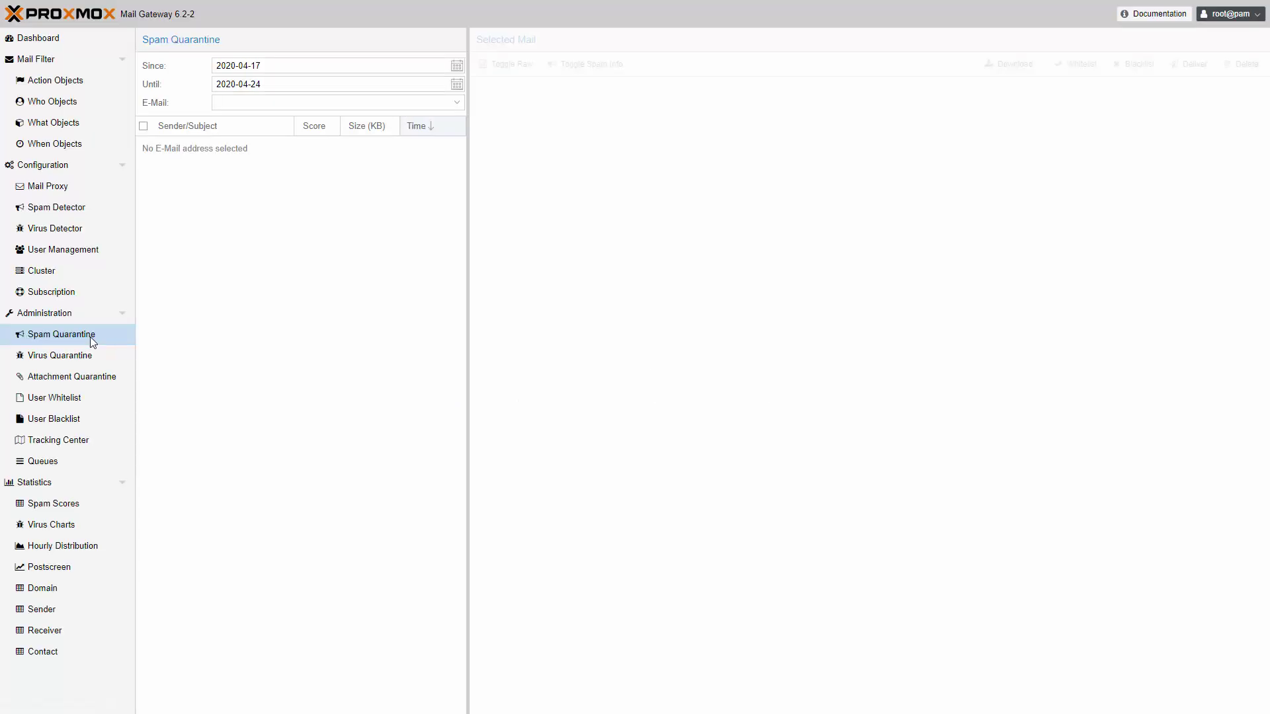
Choose the support mailbox in Spam Quarantine and open the Nedbank spam mail
click(230, 102)
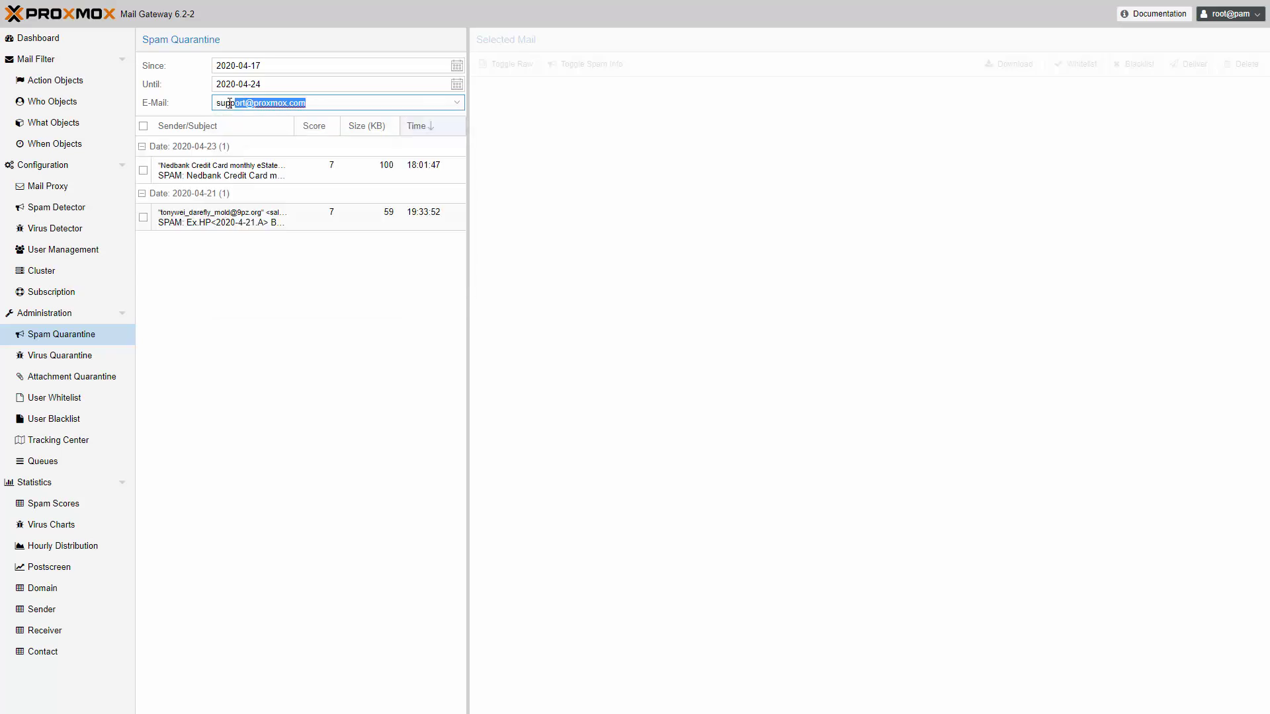
click(242, 171)
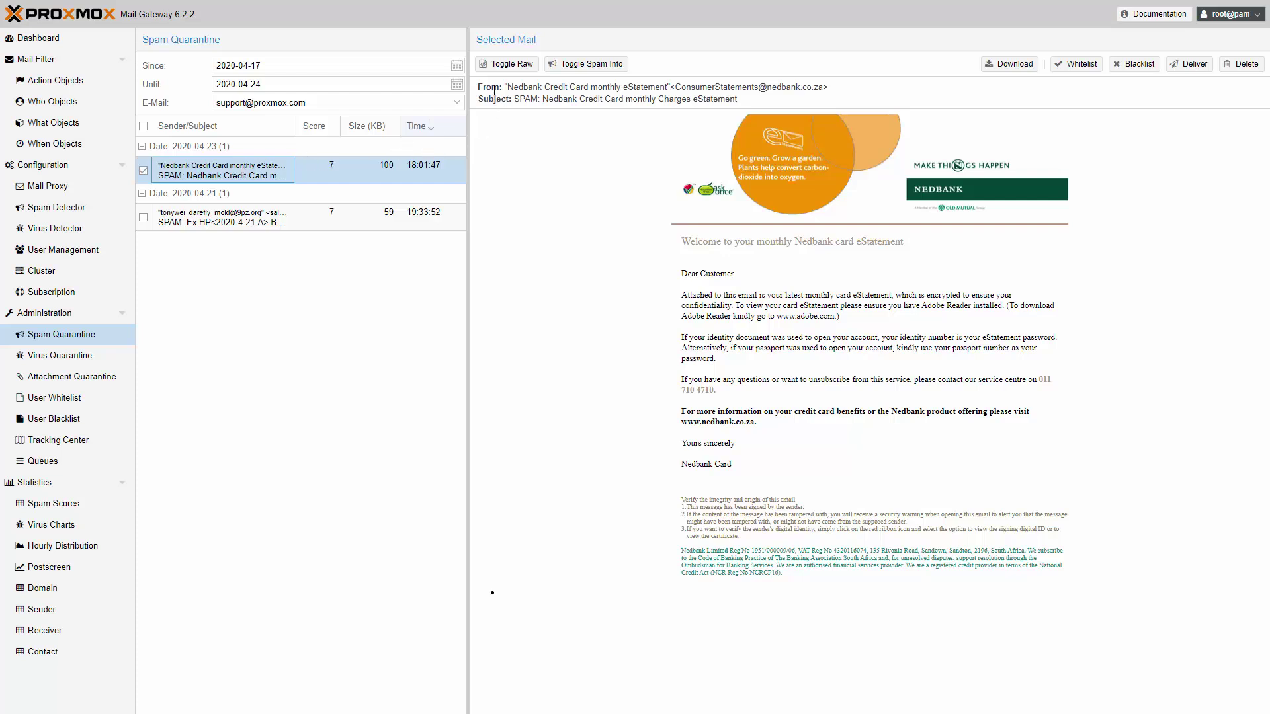
Toggle the mail's spam rule score table, then view its raw source
click(615, 69)
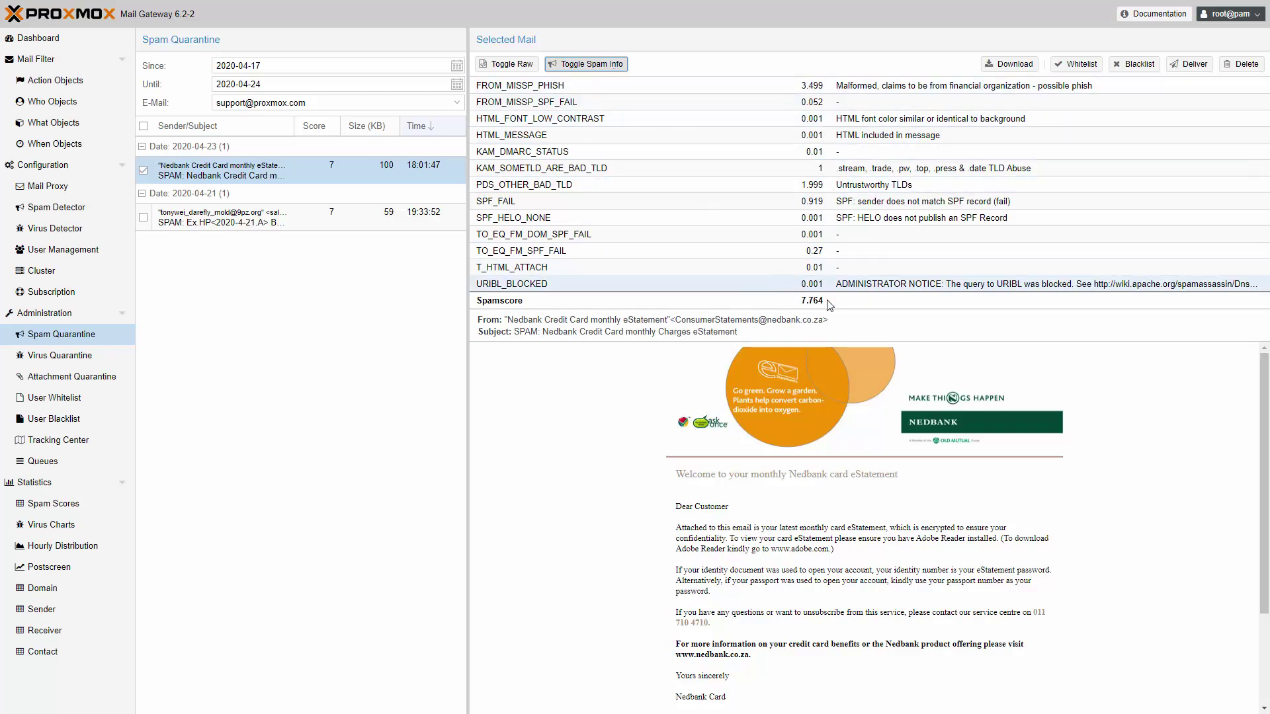
click(618, 67)
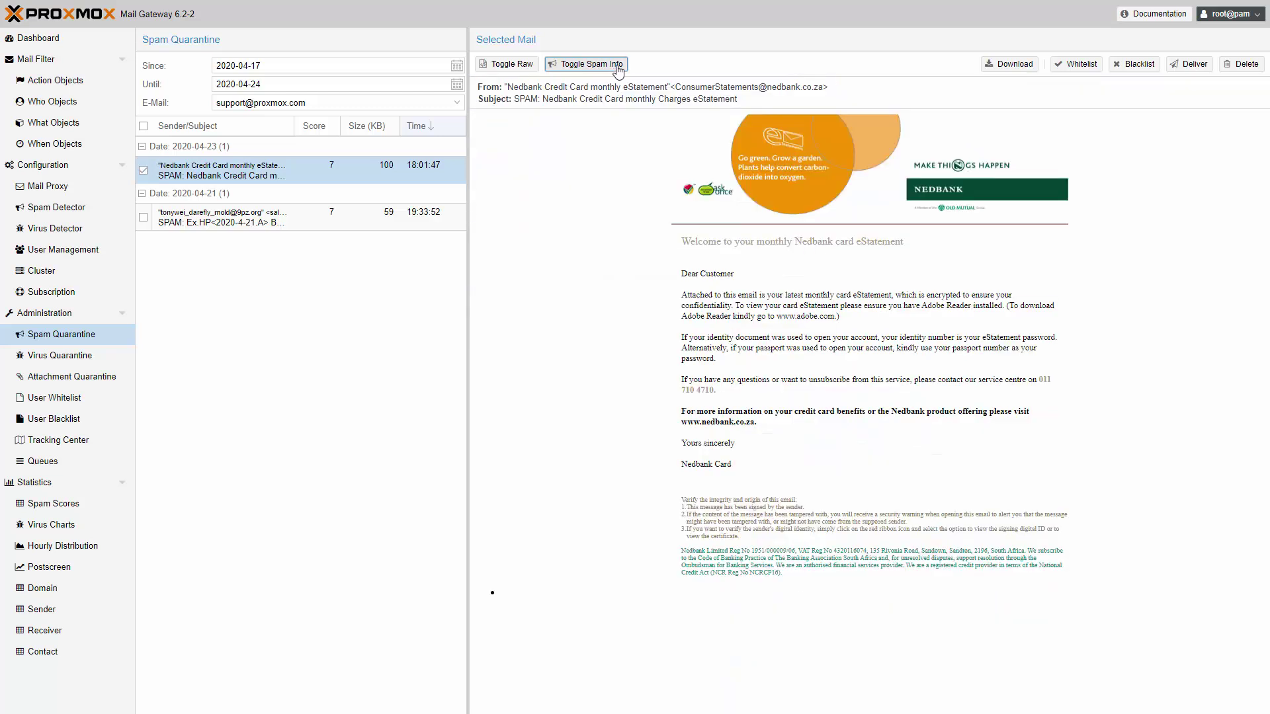
click(513, 66)
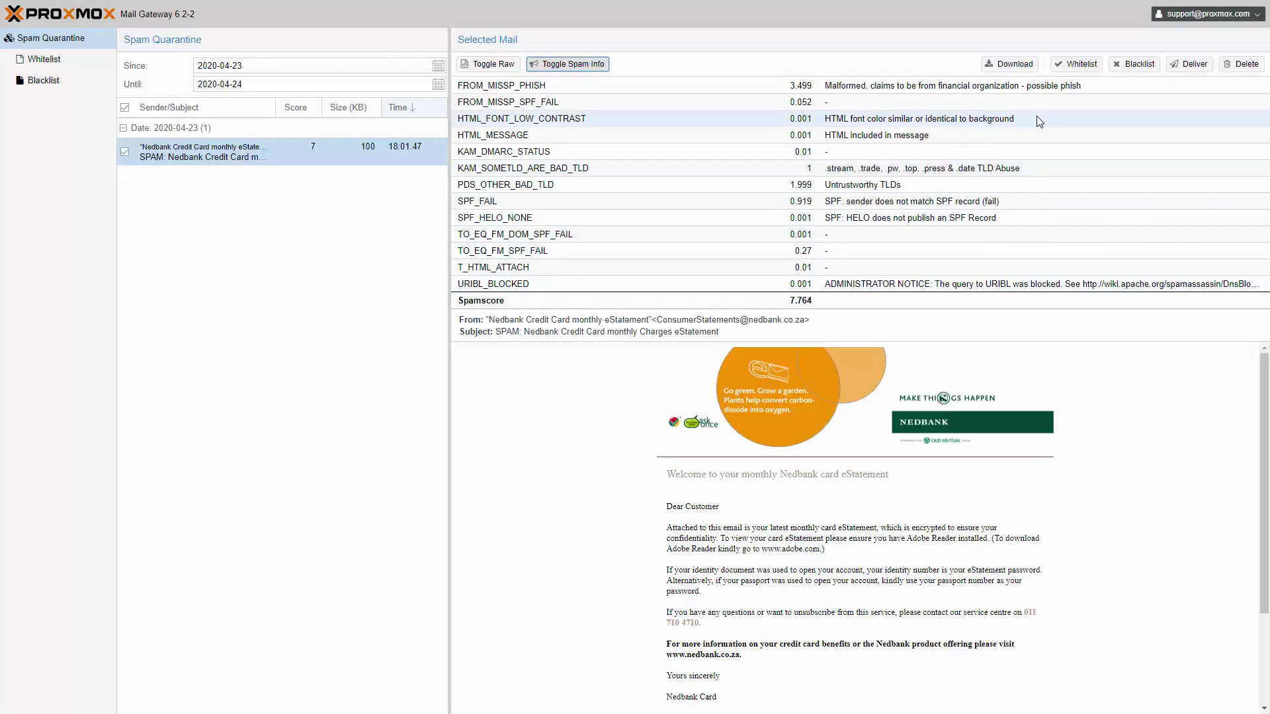
Change the interface language to German
click(1250, 18)
click(1187, 30)
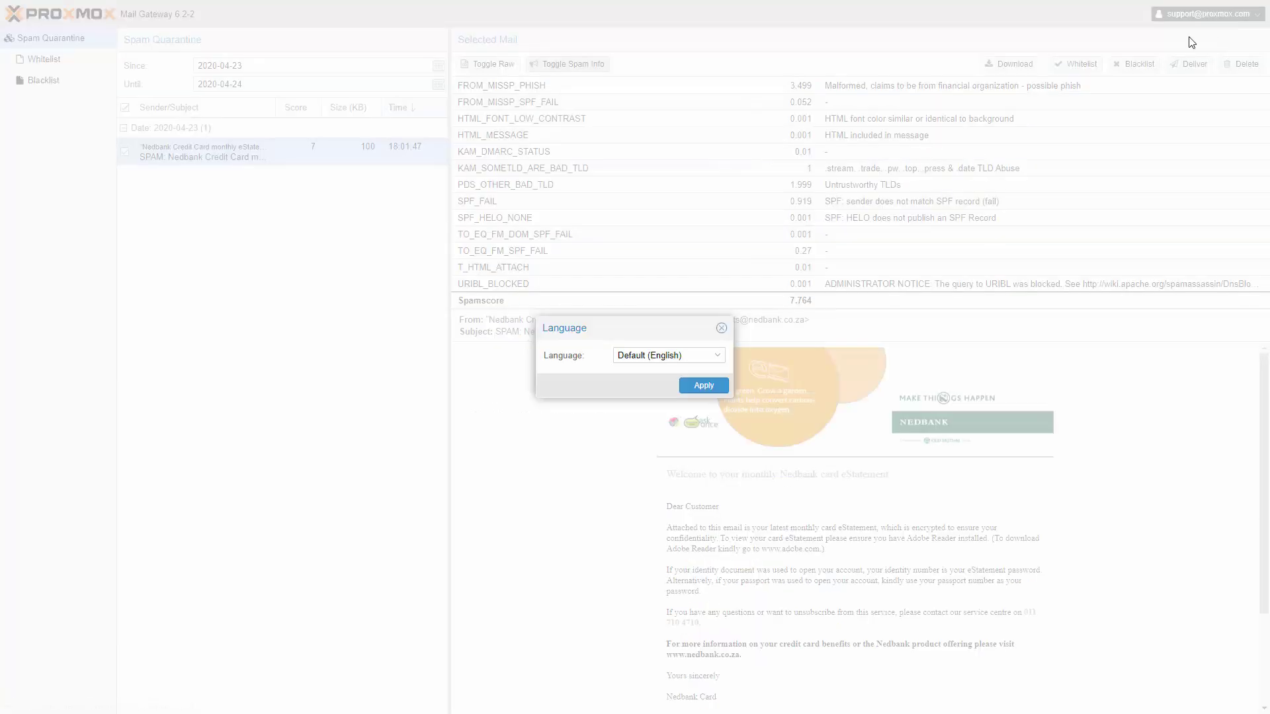
click(721, 363)
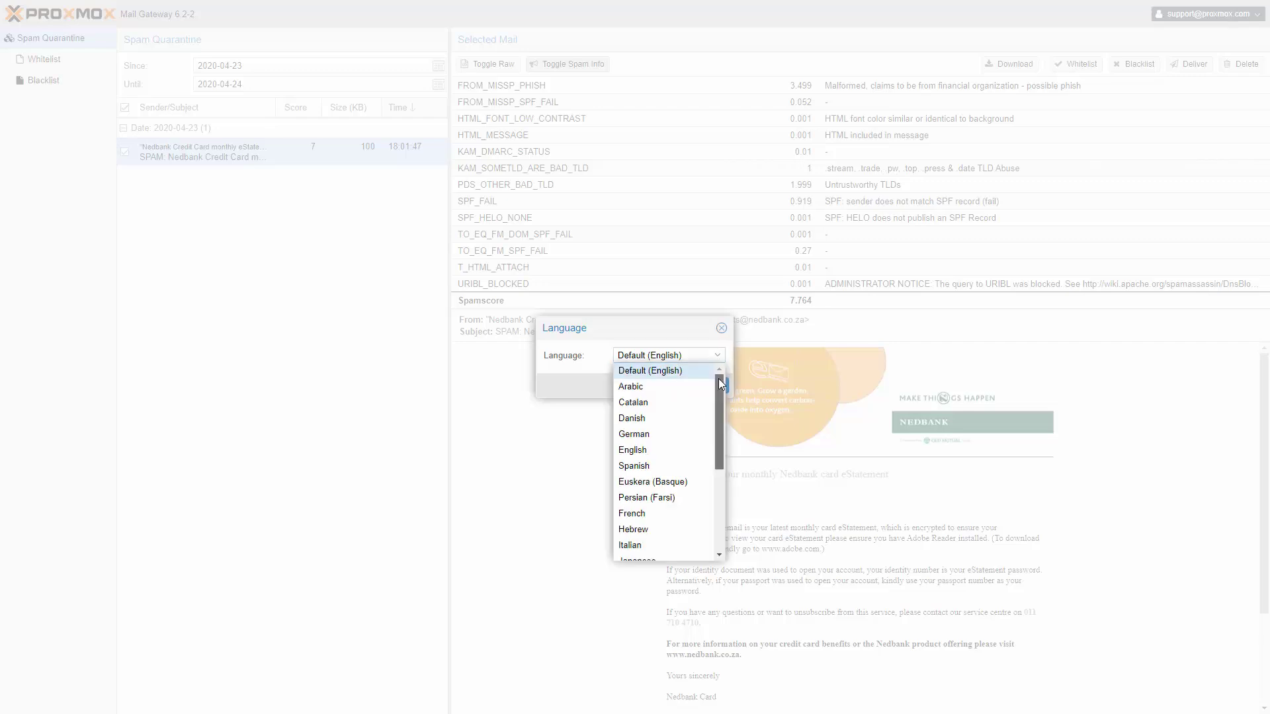
mouse_move(718, 378)
mouse_down()
mouse_move(700, 472)
mouse_move(714, 397)
mouse_up()
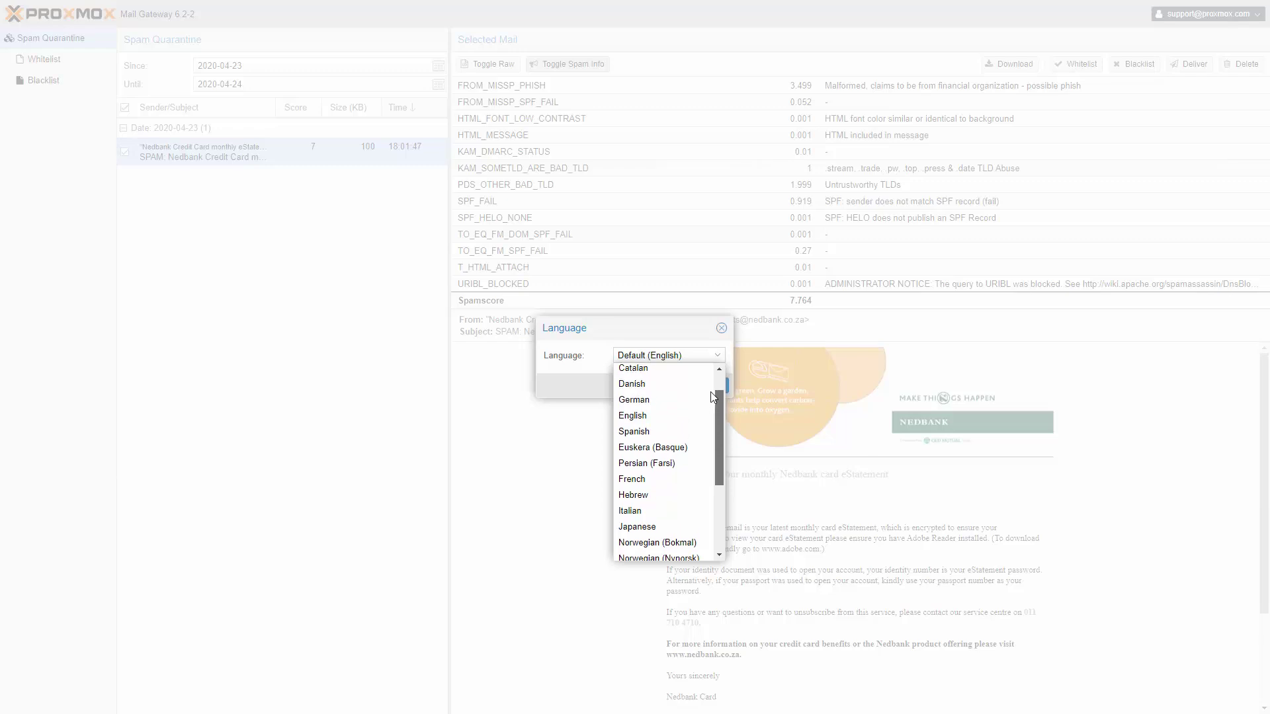
click(664, 411)
click(699, 390)
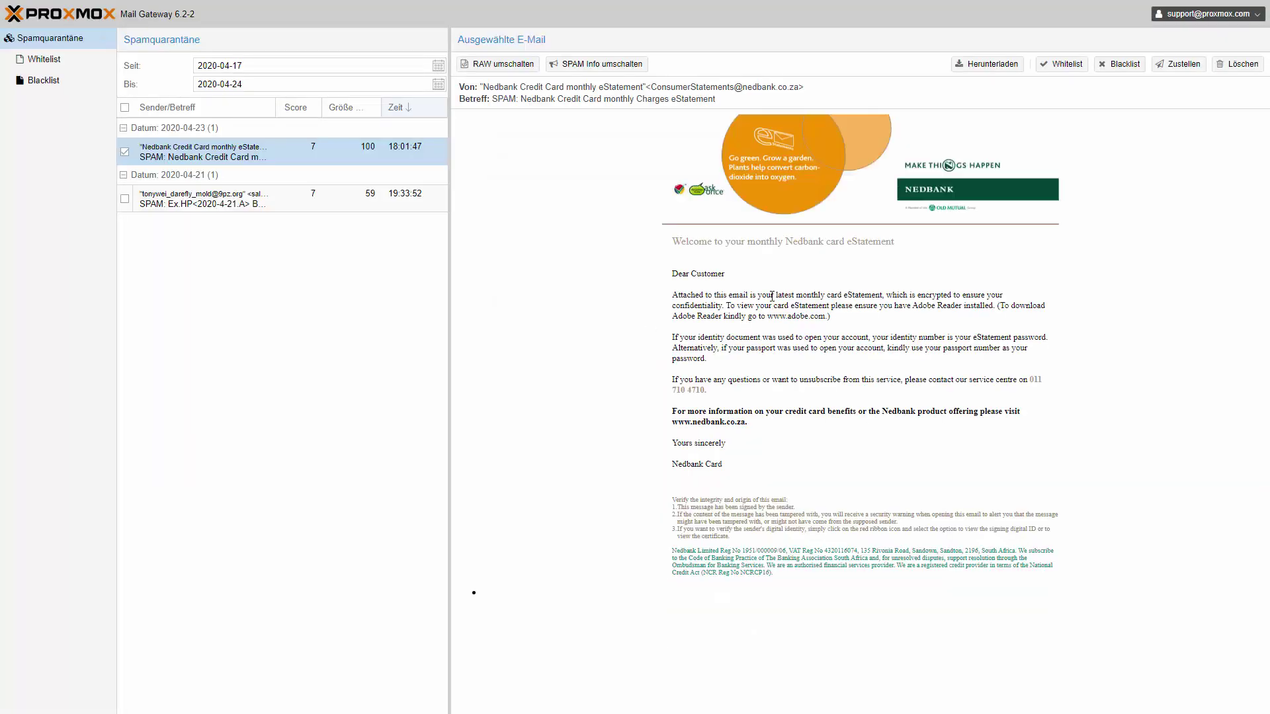
Change the interface language from German to Arabic
click(1257, 22)
click(1218, 31)
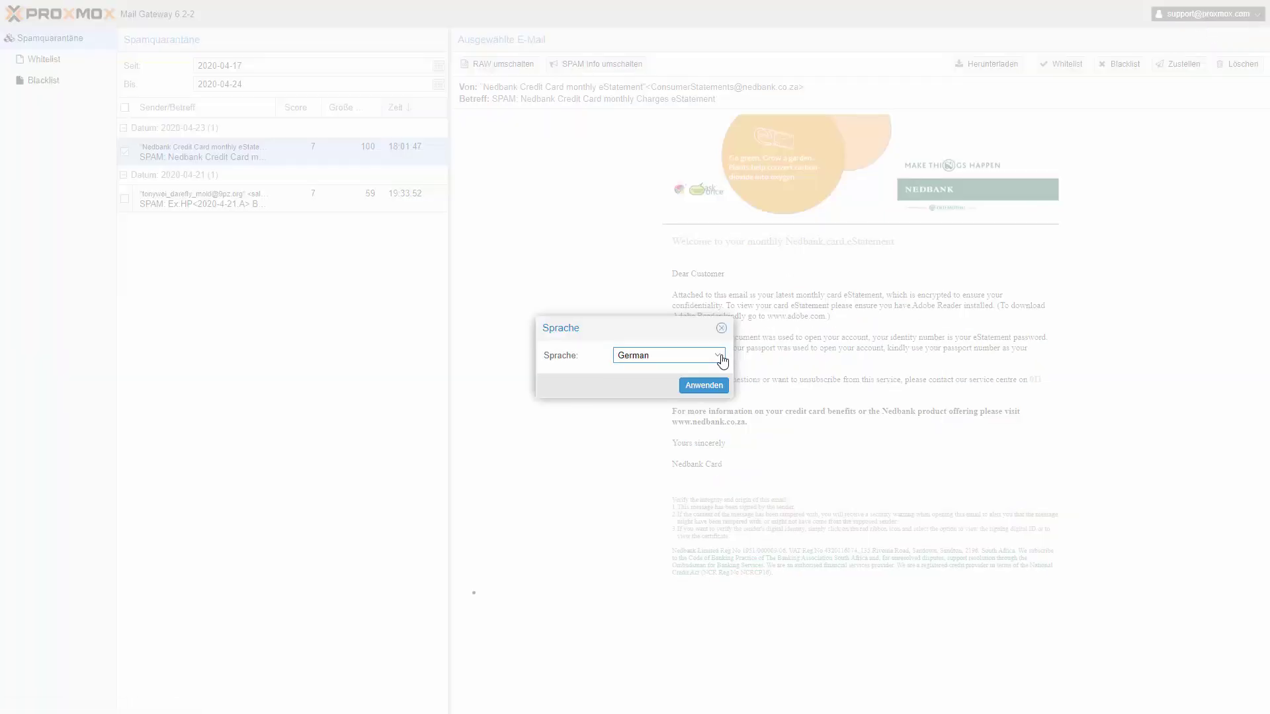
click(723, 361)
click(675, 398)
click(703, 386)
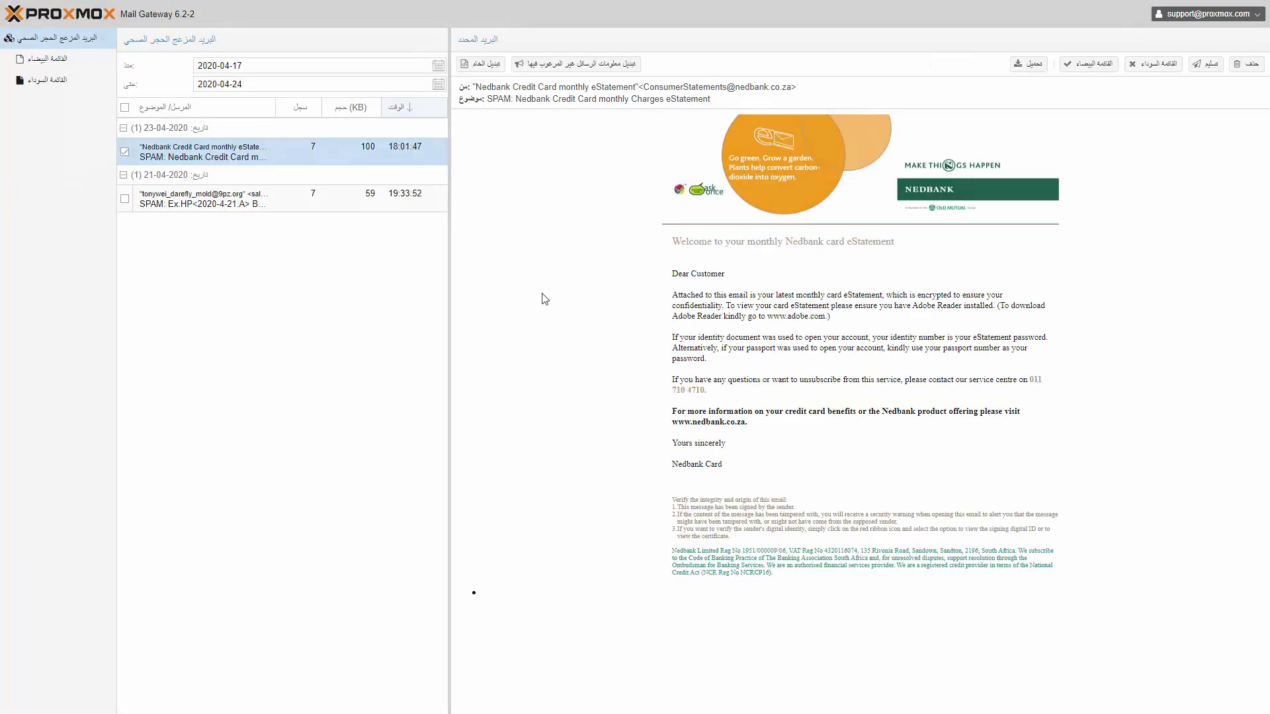